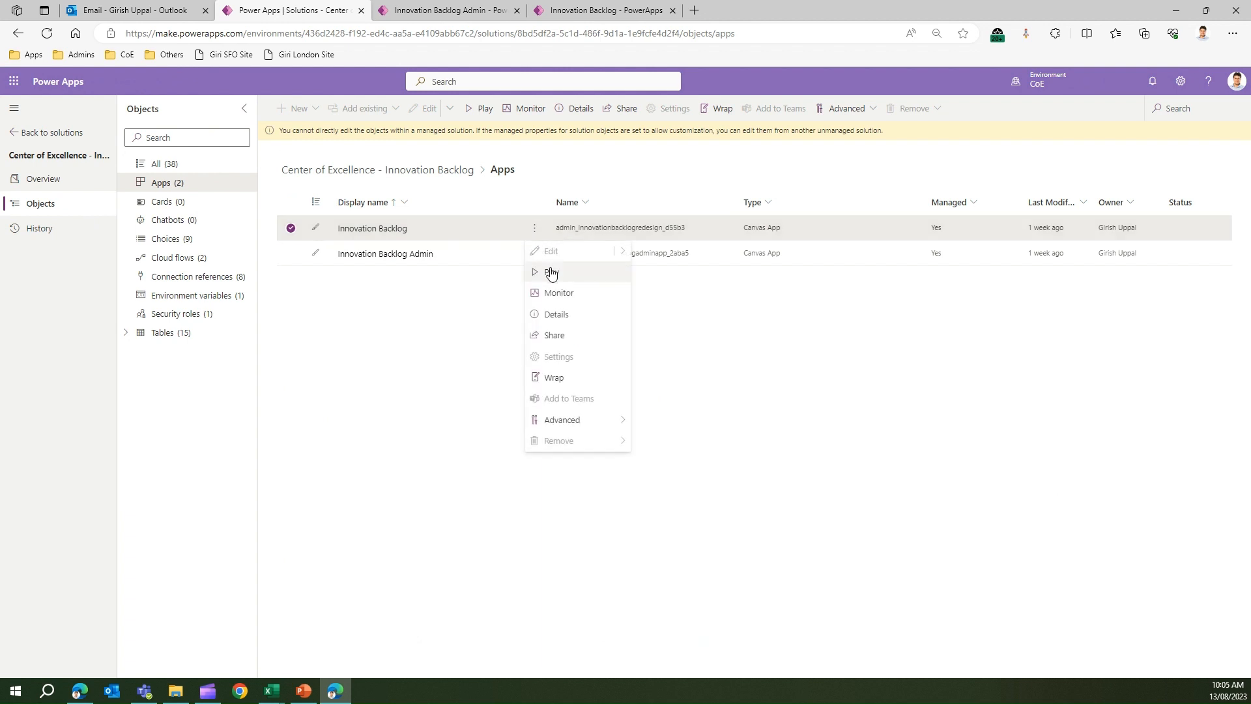
Switch to the Innovation Backlog Admin app and examine the Pen and Paper and Computer Hardware icons in the non software tools setup.
{"action": "left_click", "coordinate": [409, 8]}
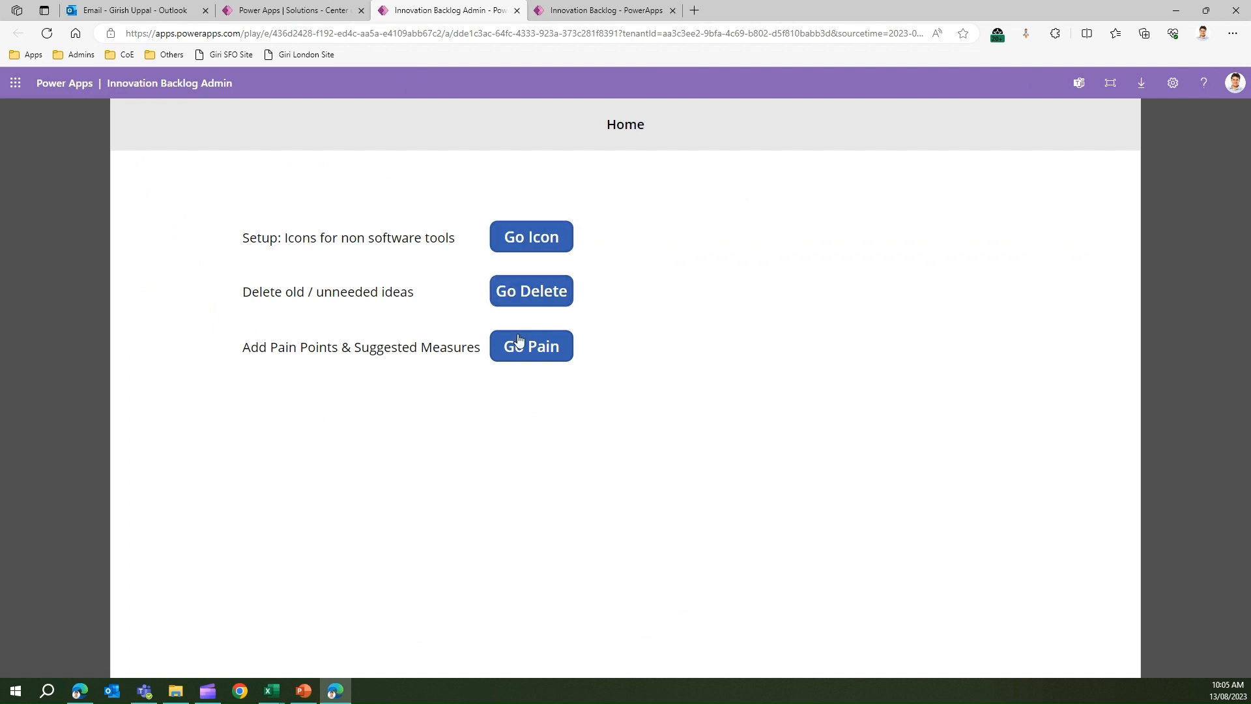
{"action": "left_click", "coordinate": [540, 243]}
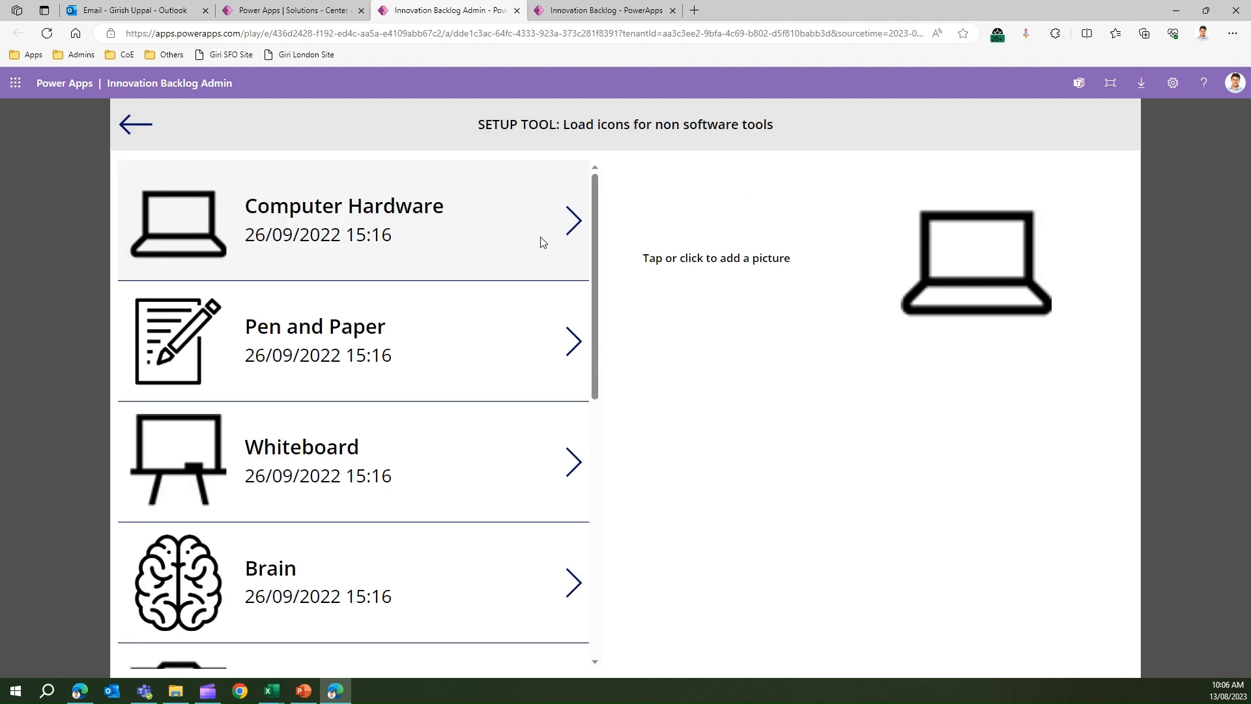
{"action": "left_click_drag", "start_coordinate": [594, 277], "coordinate": [612, 241]}
{"action": "left_click", "coordinate": [572, 343]}
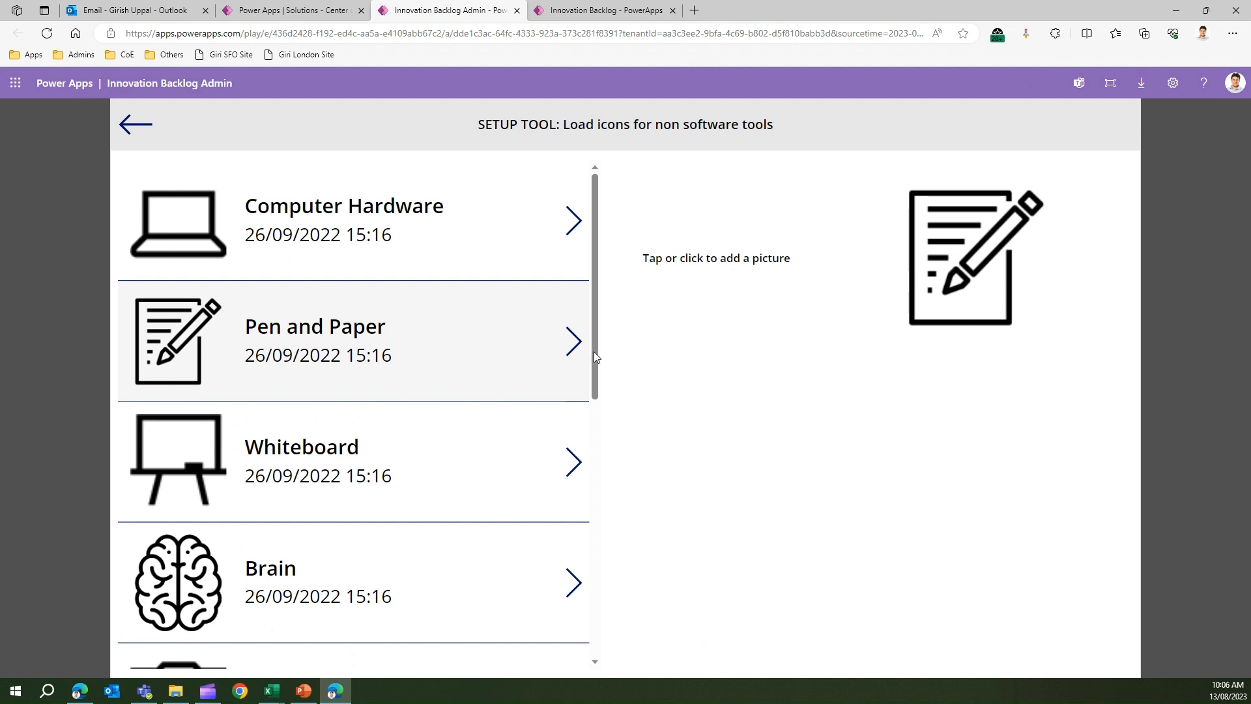
{"action": "left_click_drag", "start_coordinate": [589, 373], "coordinate": [614, 287]}
{"action": "left_click", "coordinate": [570, 220]}
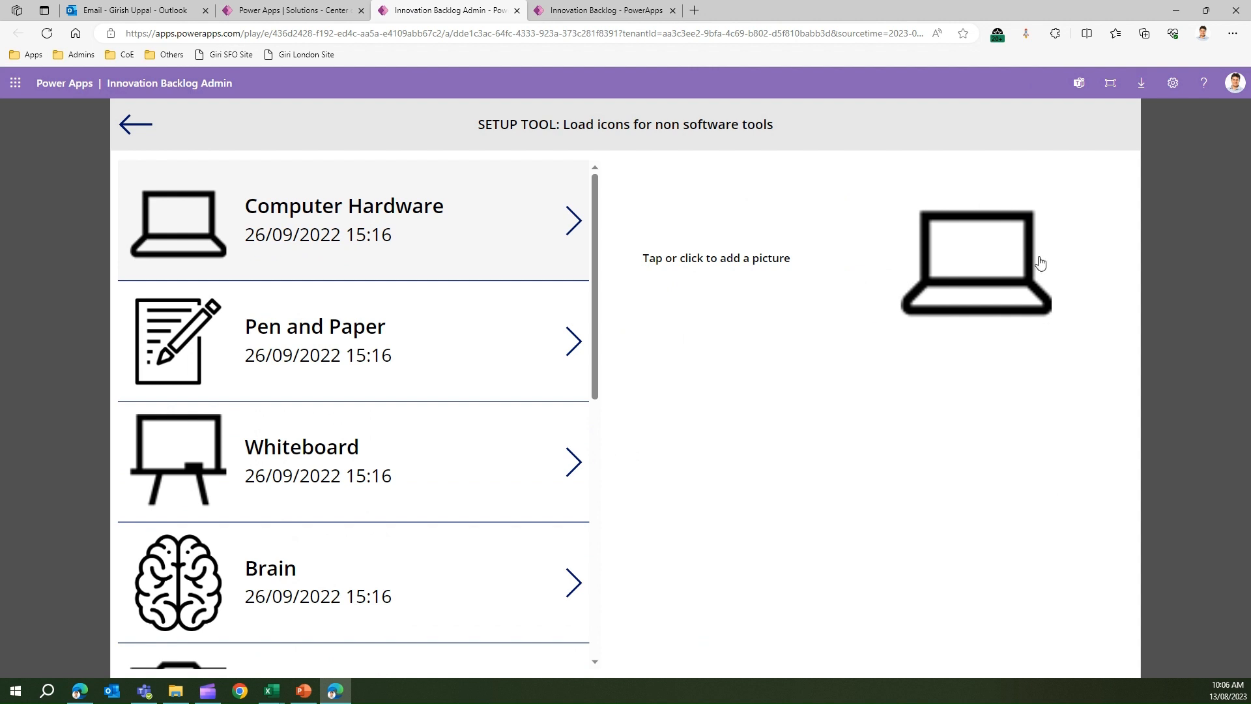
{"action": "left_click", "coordinate": [138, 127]}
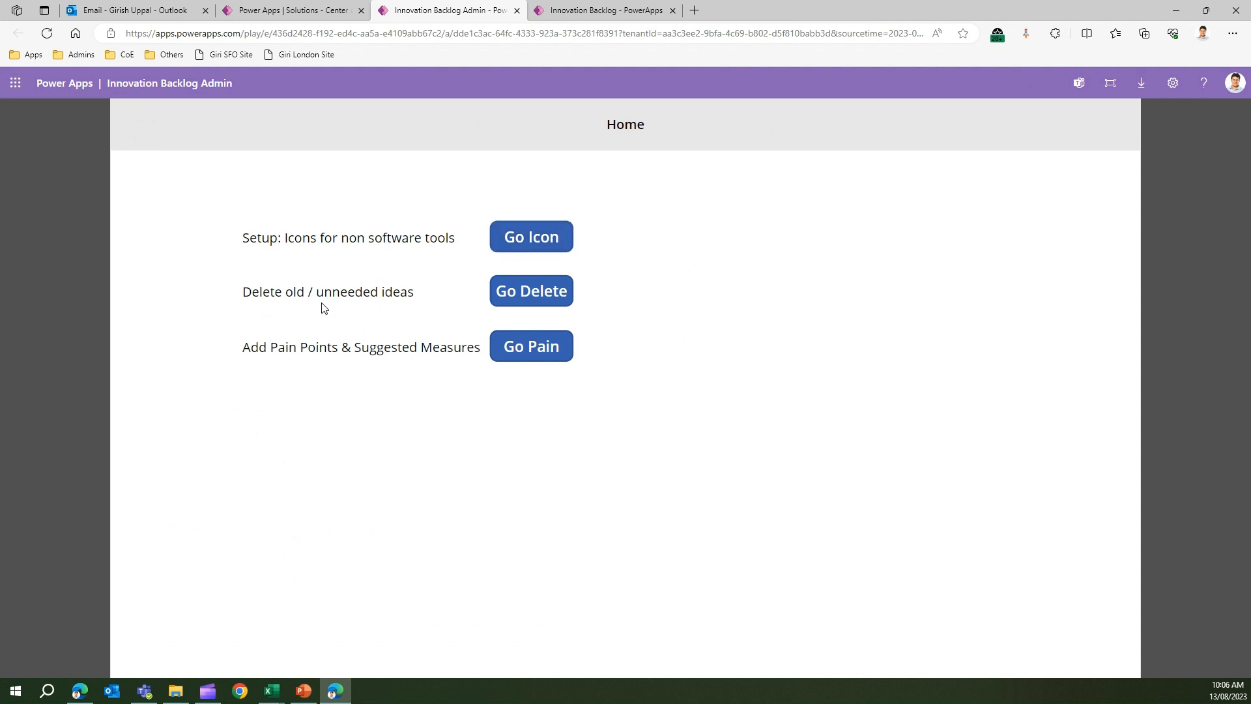
Open the idea deletion screen, examine the workitems belonging to each listed idea, and return to the home screen.
{"action": "left_click", "coordinate": [518, 294]}
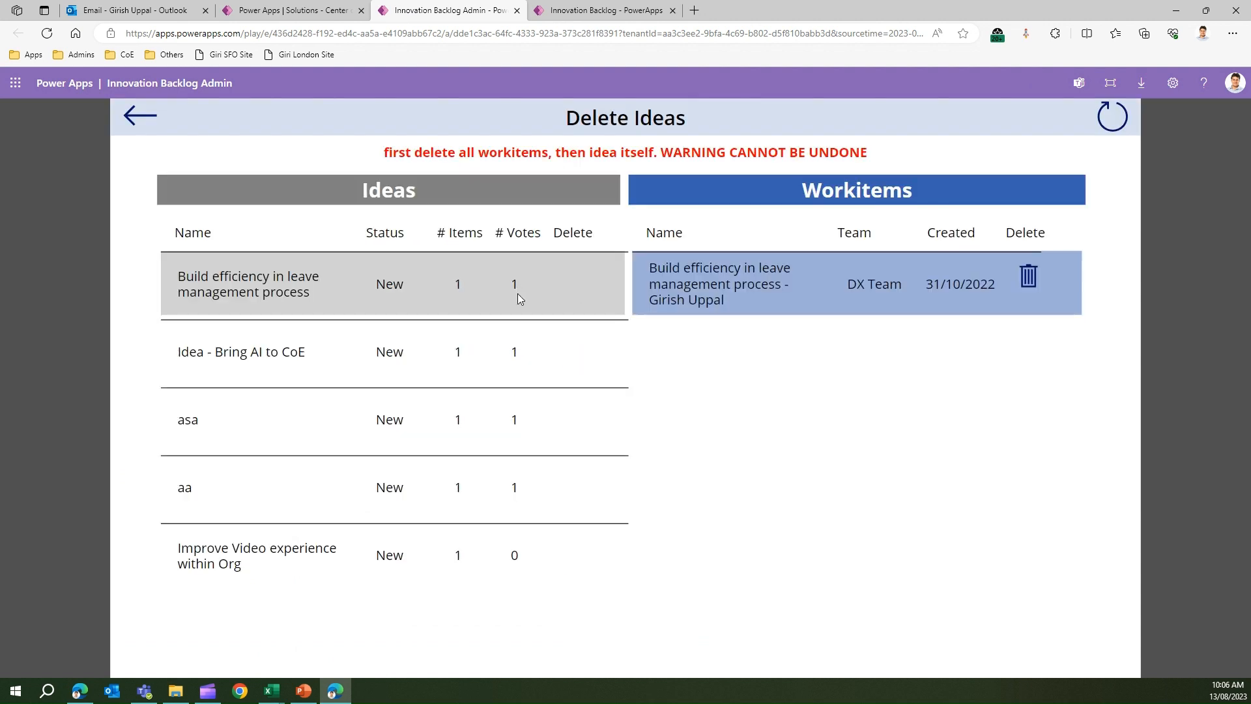
{"action": "left_click", "coordinate": [251, 415]}
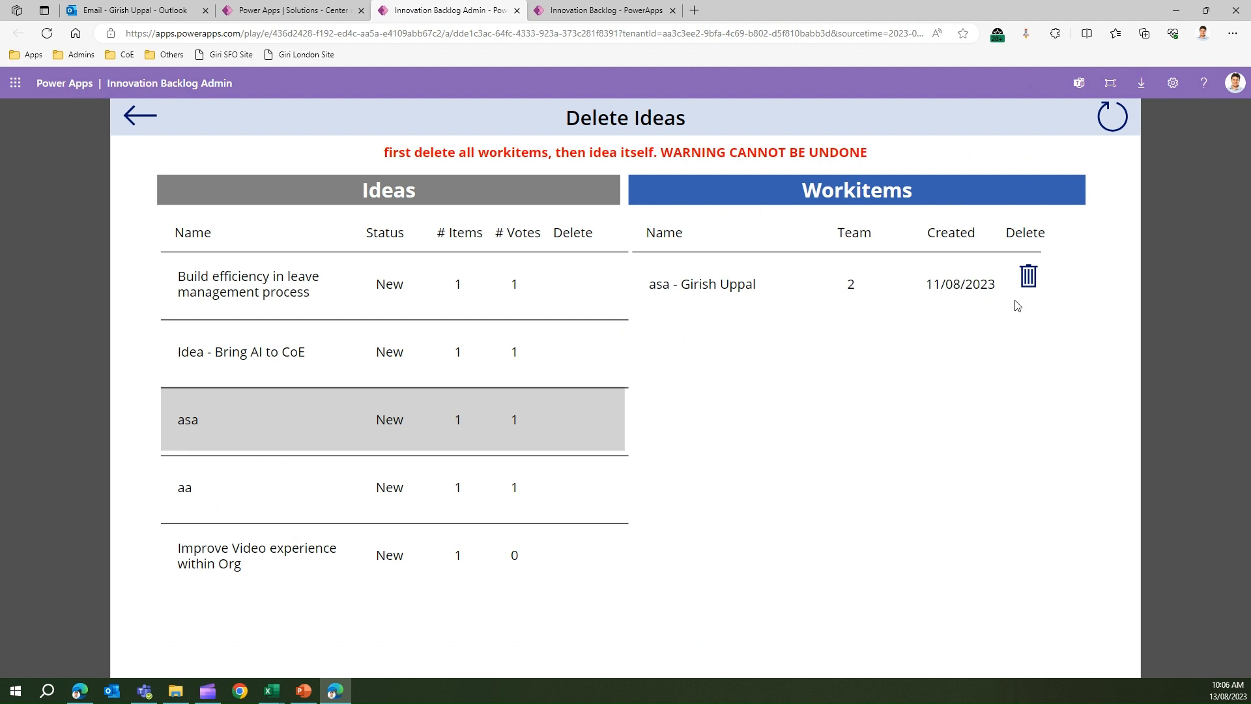
{"action": "left_click", "coordinate": [260, 282]}
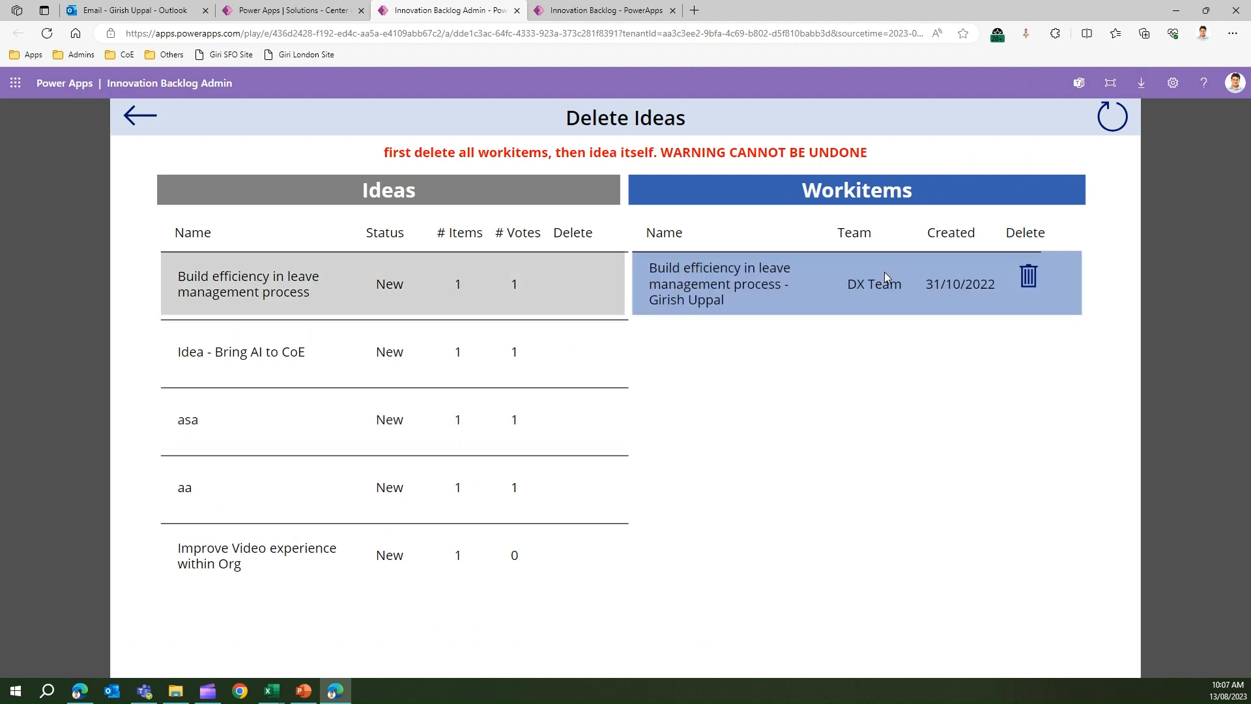
{"action": "left_click", "coordinate": [279, 351]}
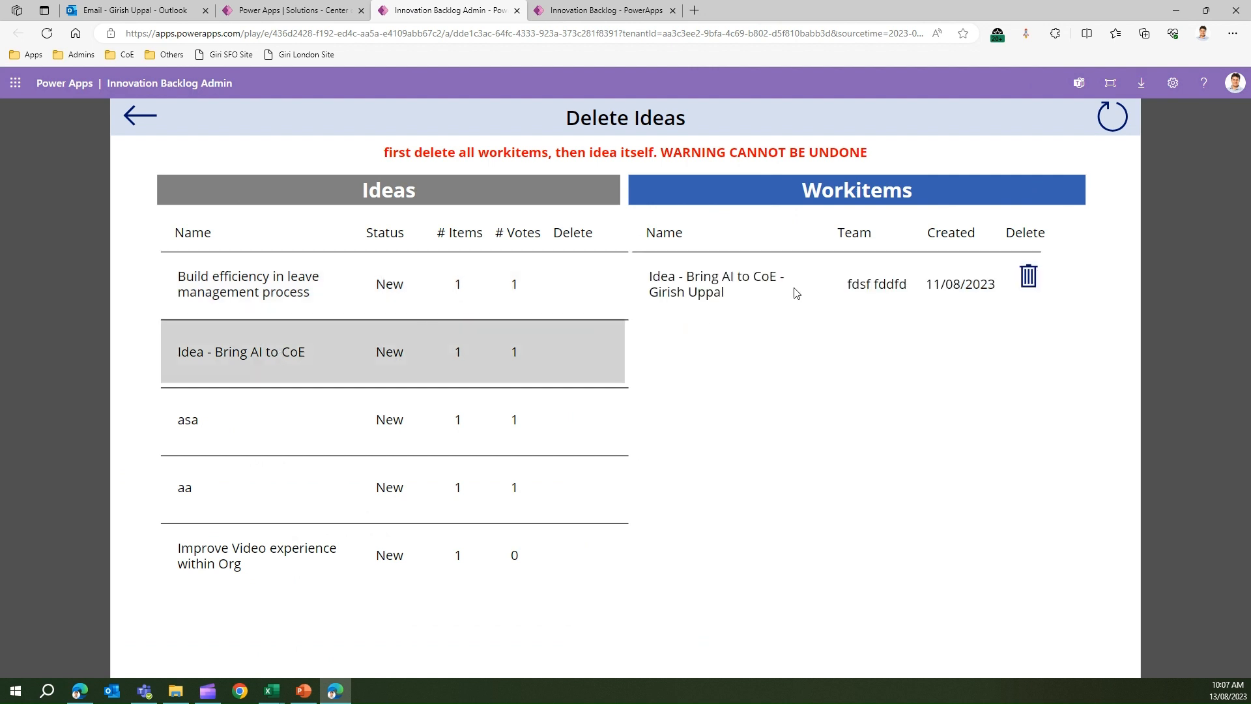
{"action": "left_click", "coordinate": [217, 442]}
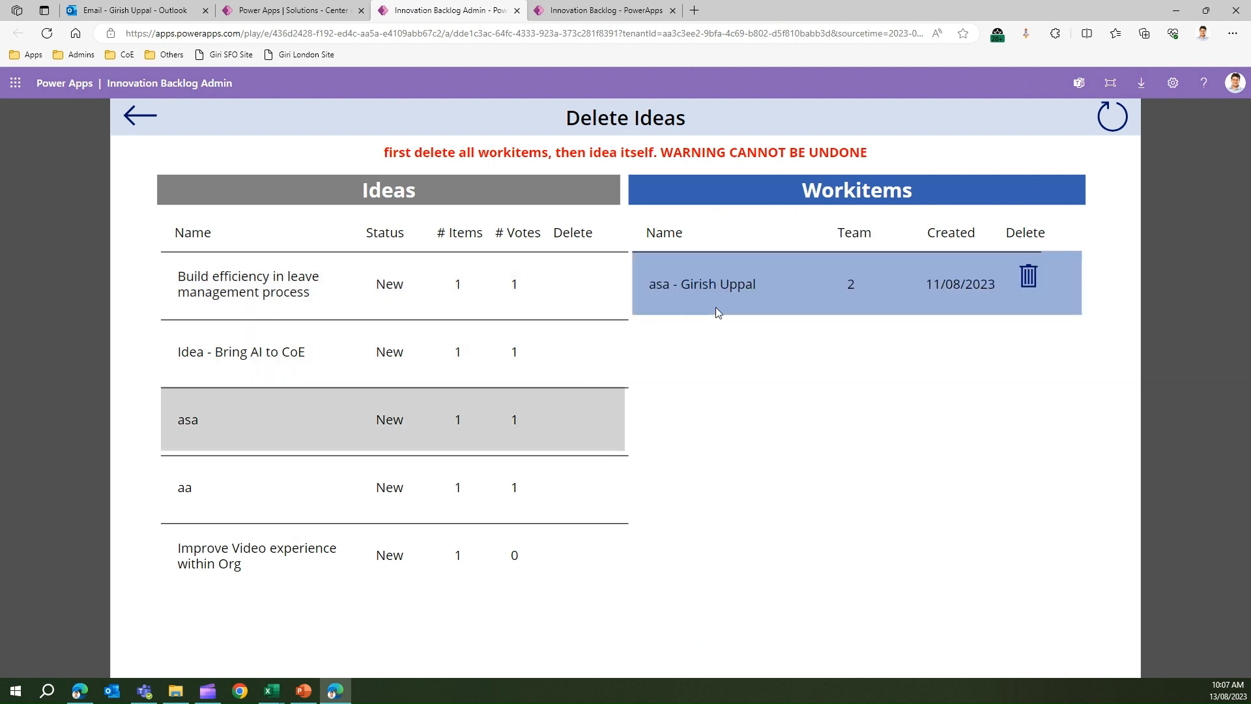
{"action": "left_click", "coordinate": [207, 490]}
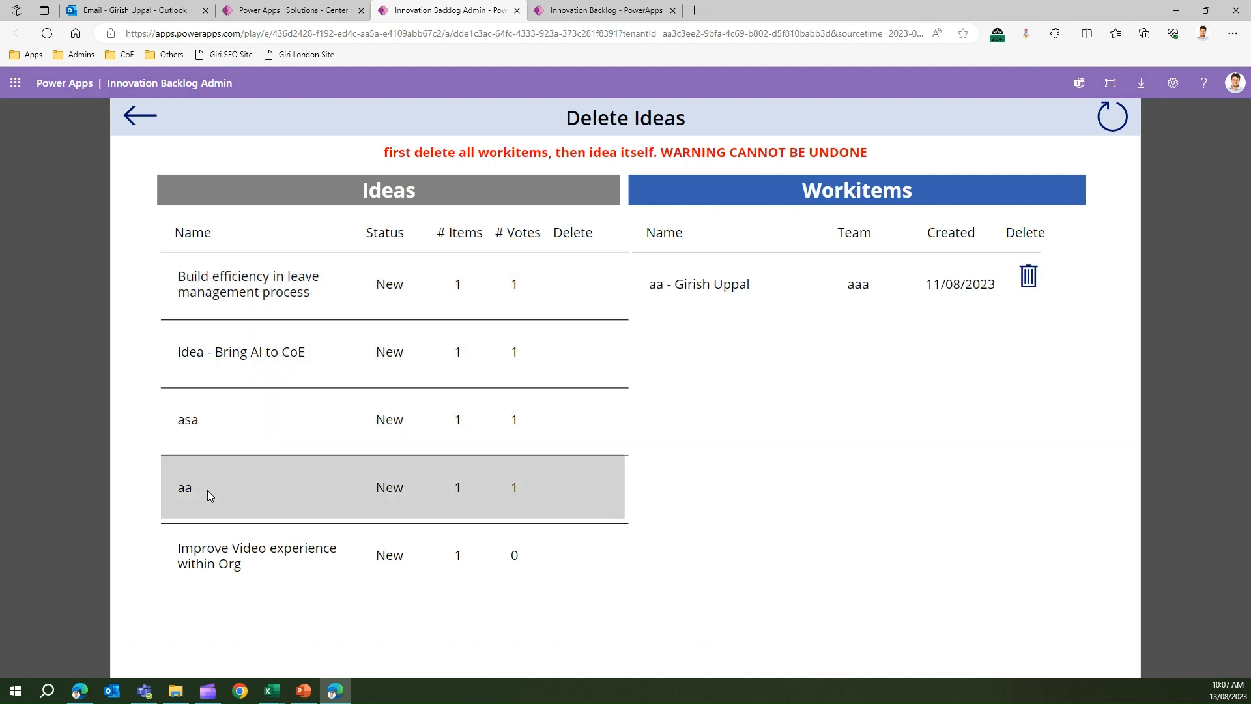
{"action": "left_click", "coordinate": [254, 555]}
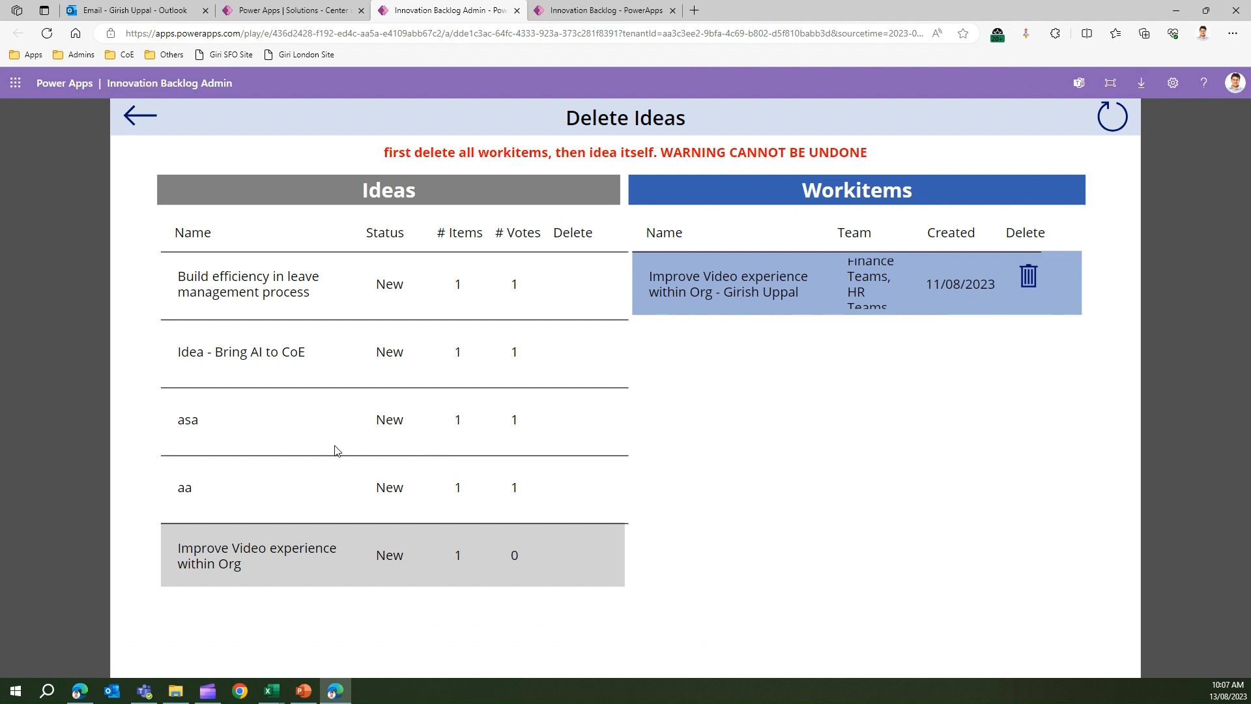
{"action": "left_click", "coordinate": [230, 486]}
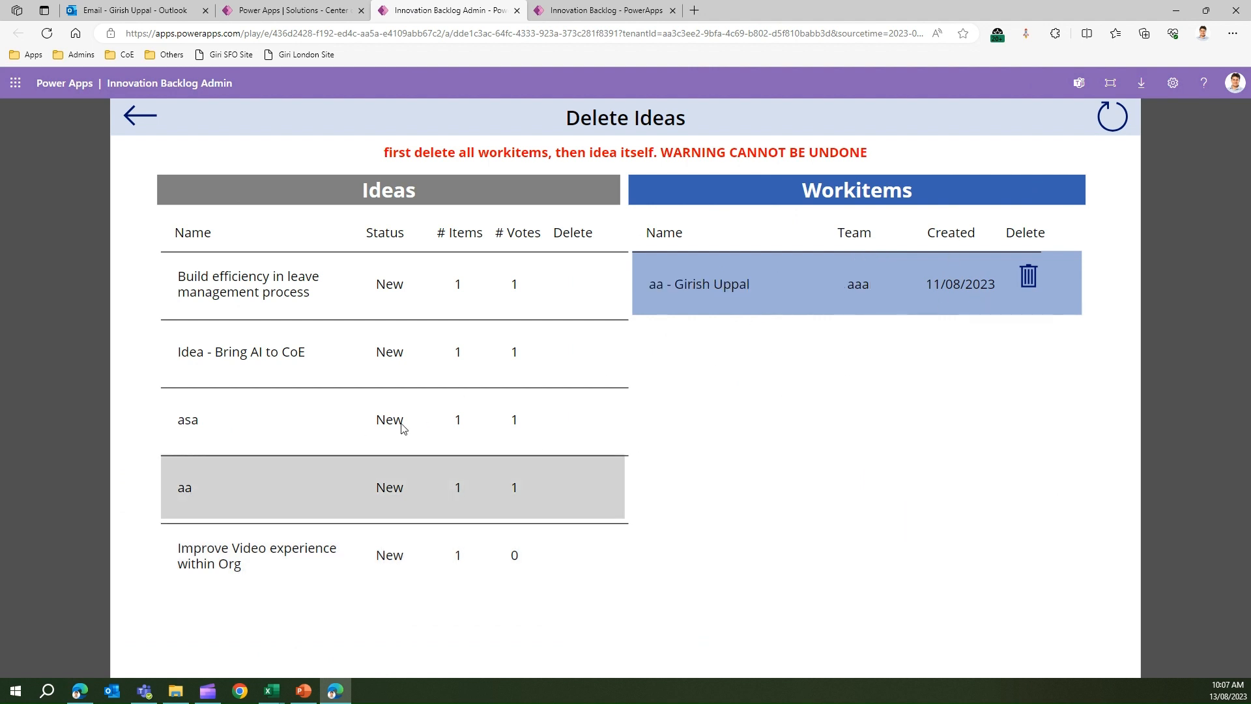
{"action": "left_click", "coordinate": [337, 428]}
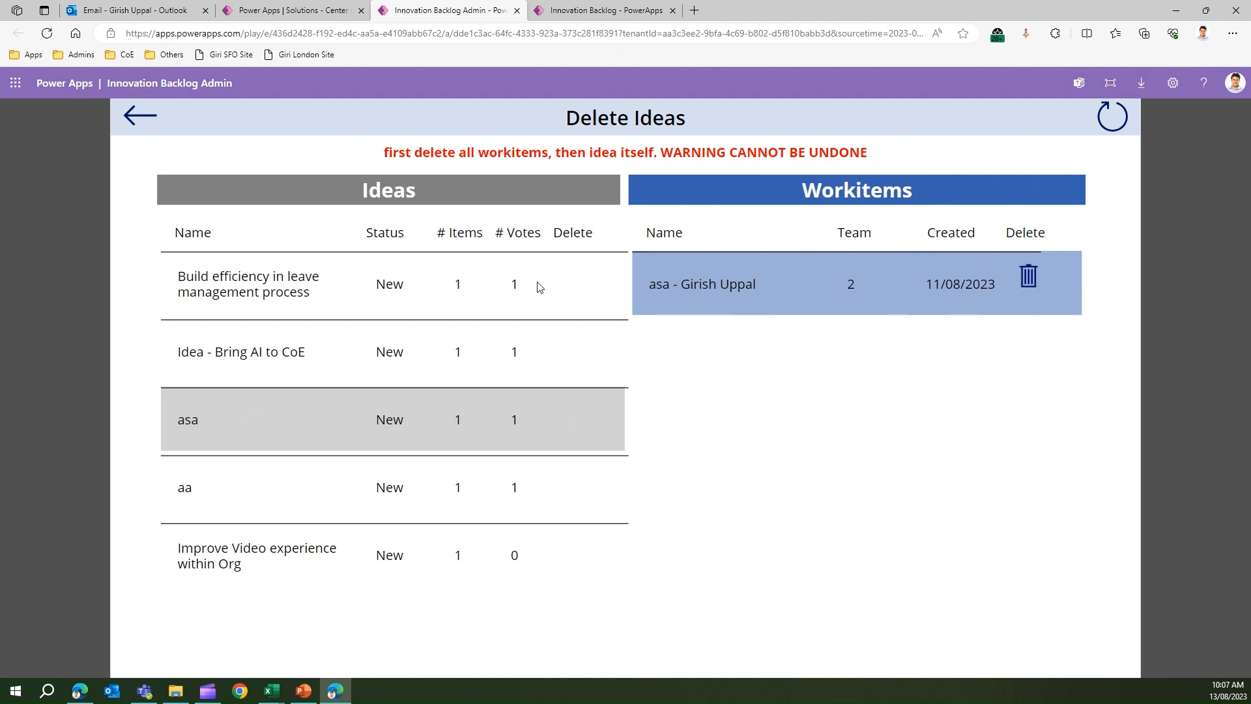
{"action": "left_click", "coordinate": [229, 285]}
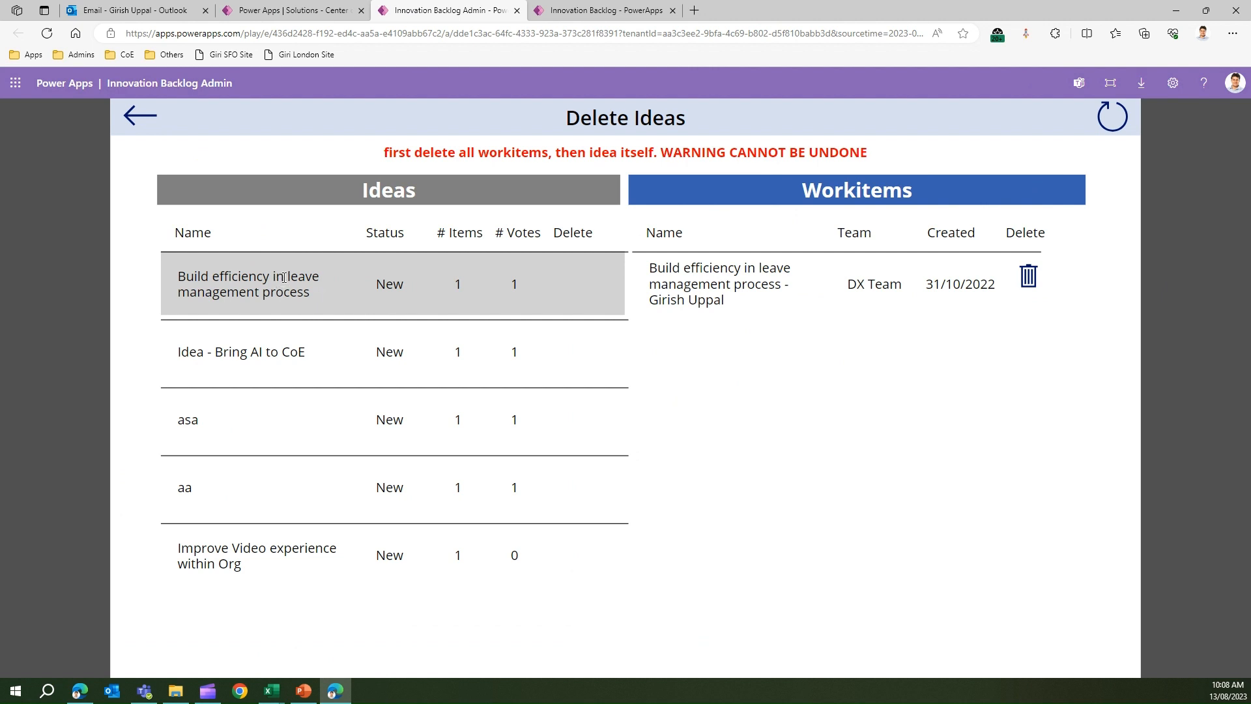
{"action": "left_click", "coordinate": [147, 122]}
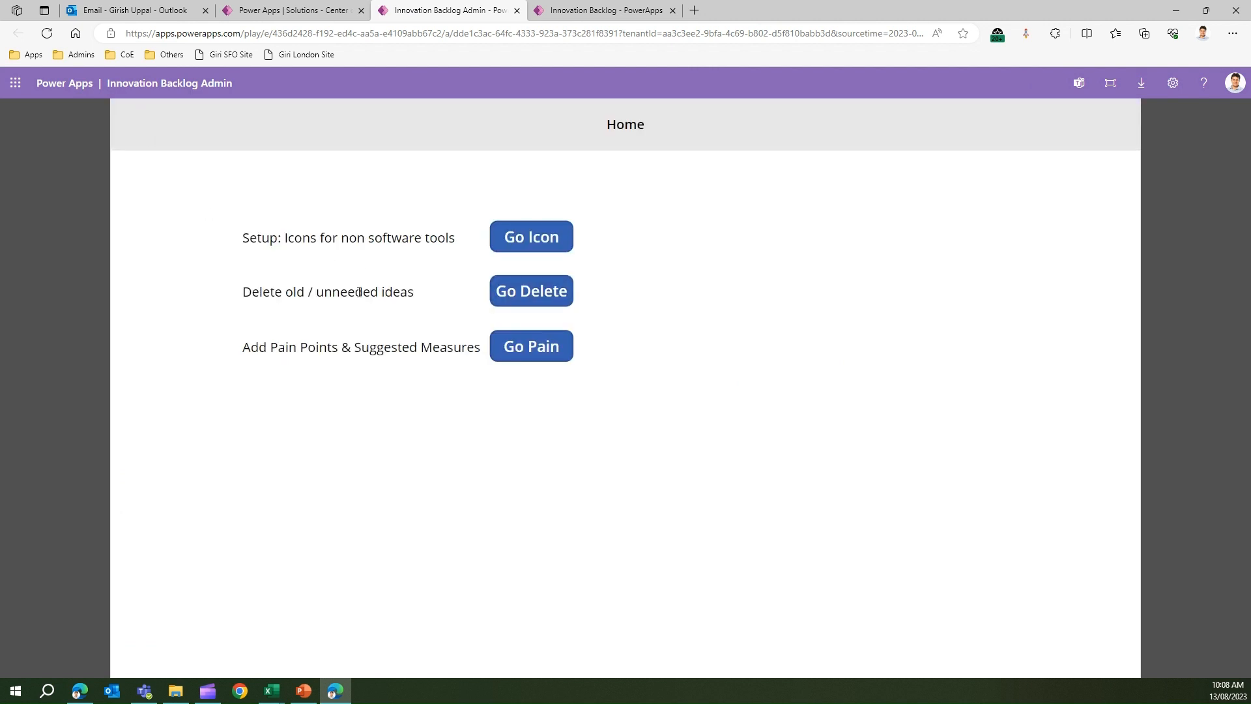
{"action": "left_click_drag", "start_coordinate": [354, 291], "coordinate": [388, 295]}
{"action": "left_click", "coordinate": [296, 349]}
{"action": "left_click_drag", "start_coordinate": [259, 348], "coordinate": [369, 348]}
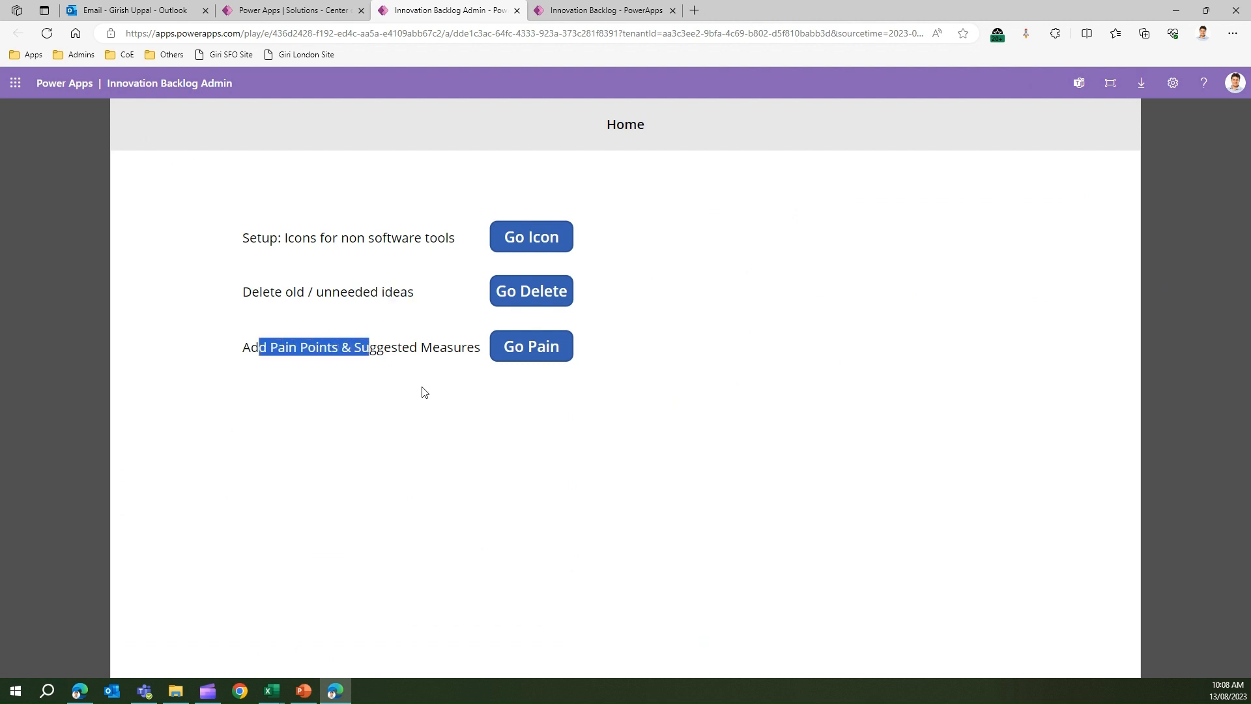
Open the pain points setup and examine the suggested measures of Disparate Data / Processes across Team, Pen and Paper Forms, and finally Processing Delays.
{"action": "left_click", "coordinate": [531, 353]}
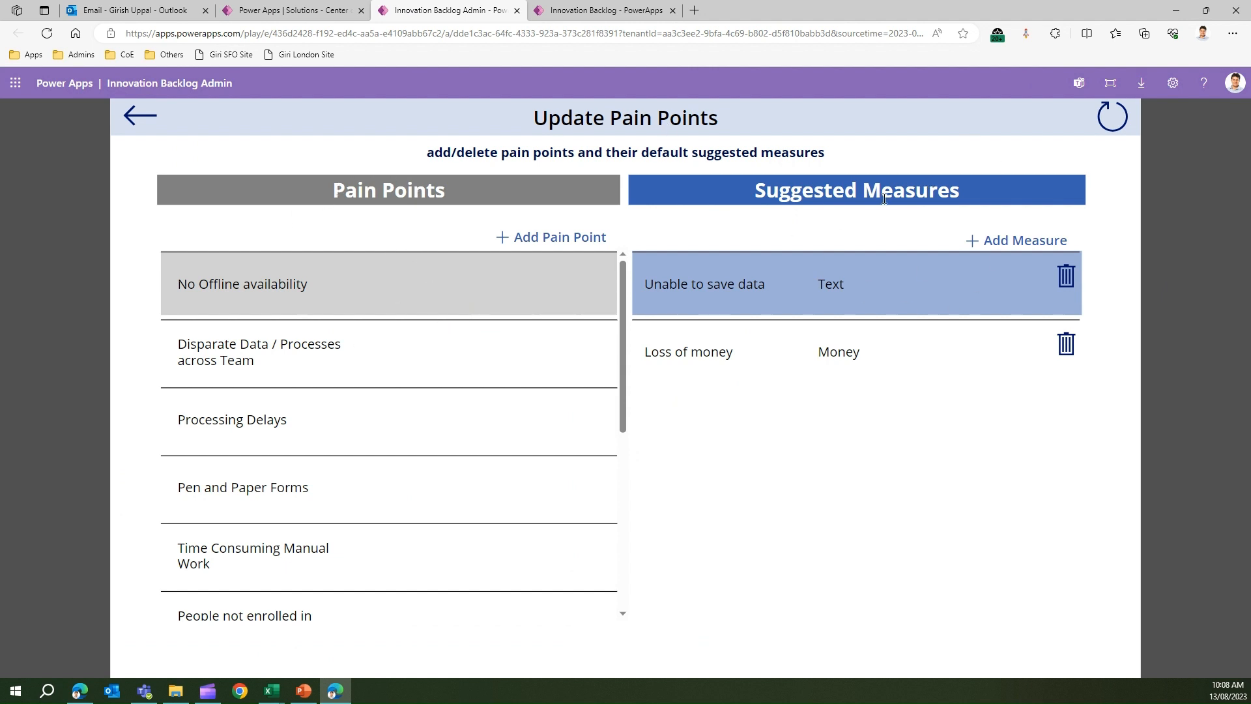
{"action": "left_click", "coordinate": [378, 350]}
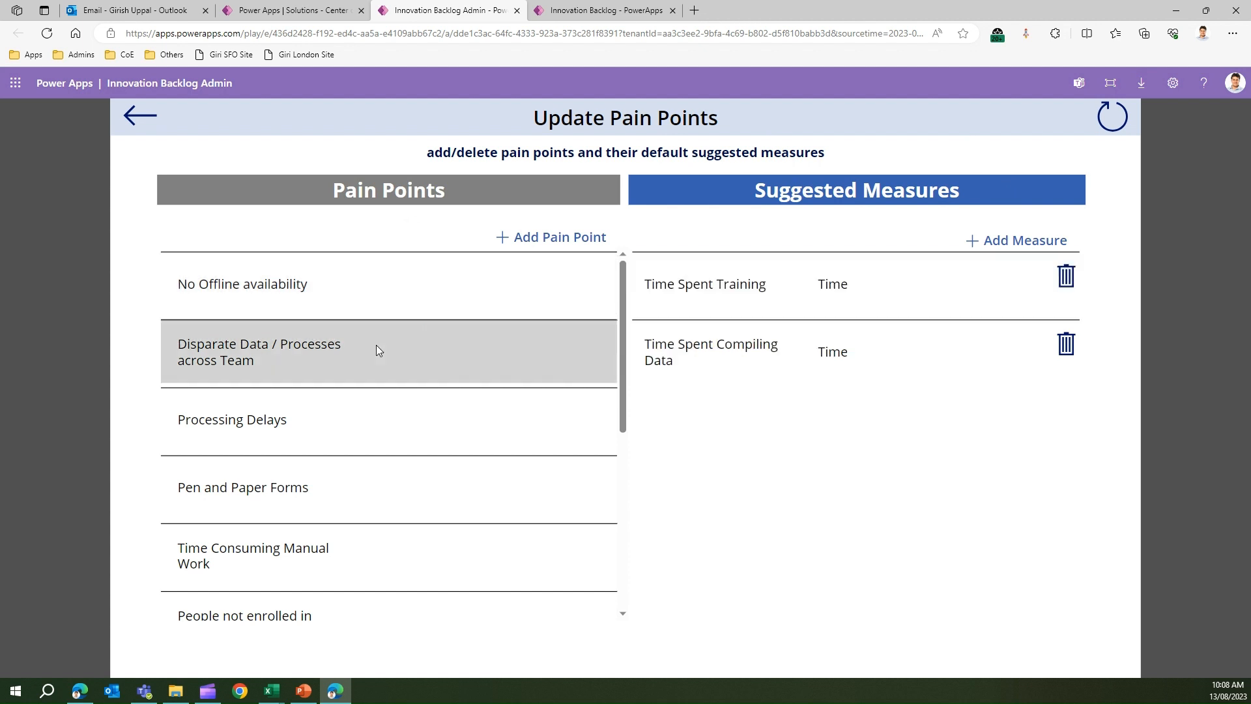
{"action": "left_click", "coordinate": [357, 420]}
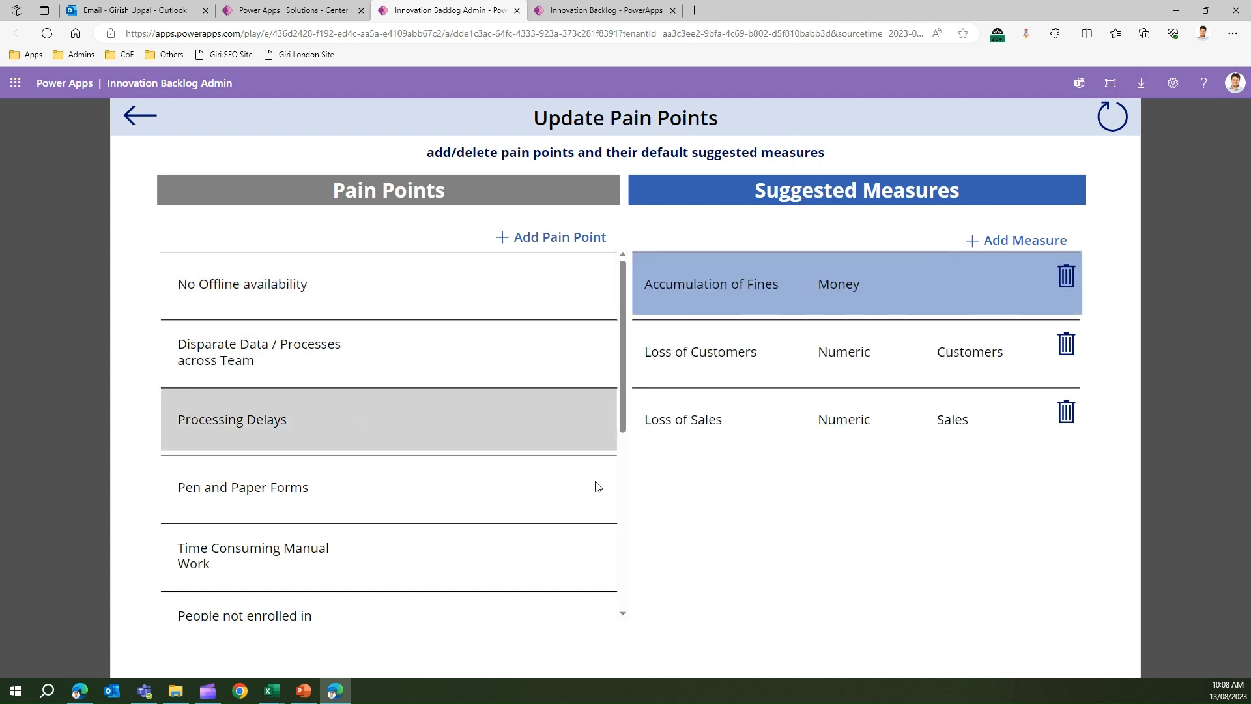
{"action": "left_click", "coordinate": [366, 489]}
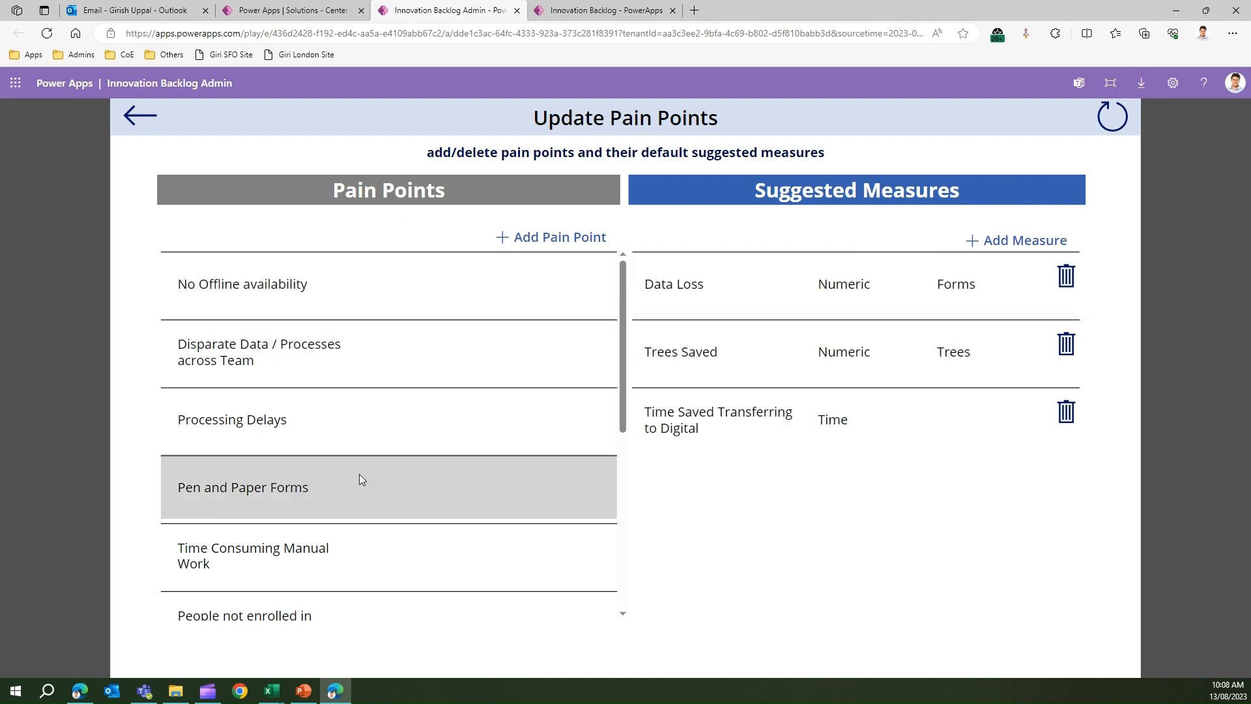
{"action": "left_click", "coordinate": [319, 421]}
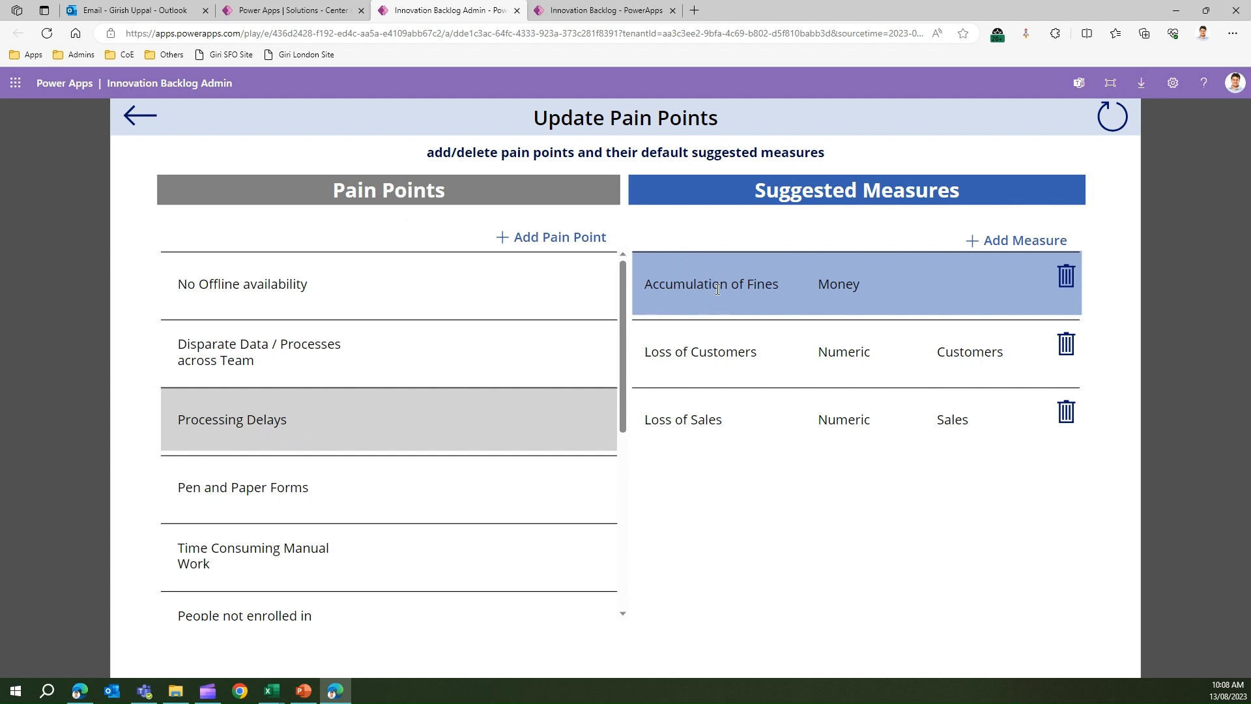
{"action": "left_click", "coordinate": [704, 351]}
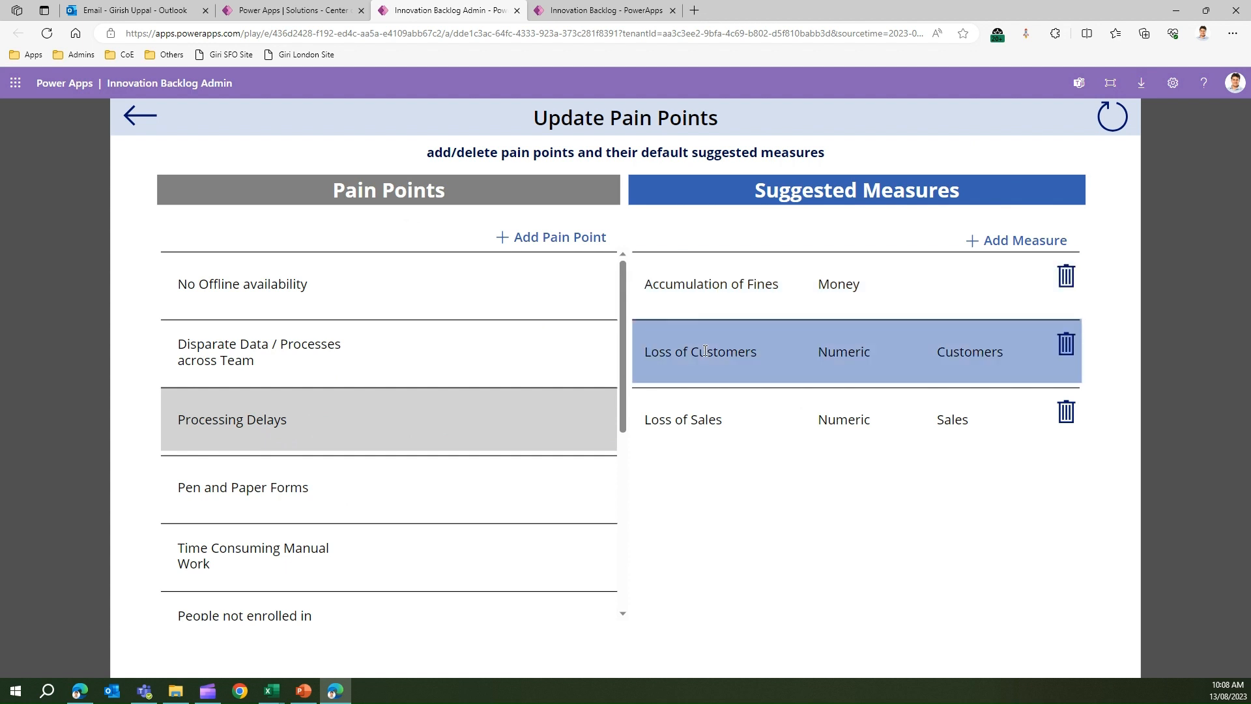
{"action": "left_click", "coordinate": [684, 426]}
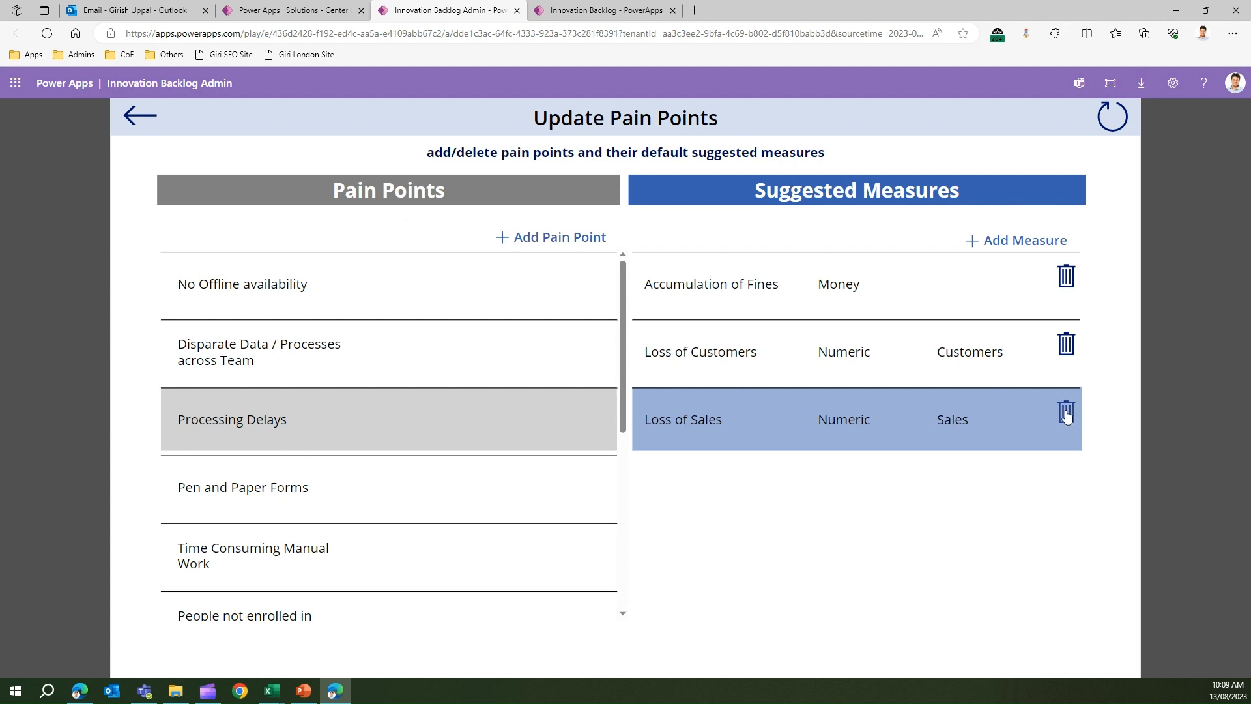
Add a suggested measure named "Cost effectiveness" with type Money to the Processing Delays pain point and save it.
{"action": "left_click", "coordinate": [1025, 240]}
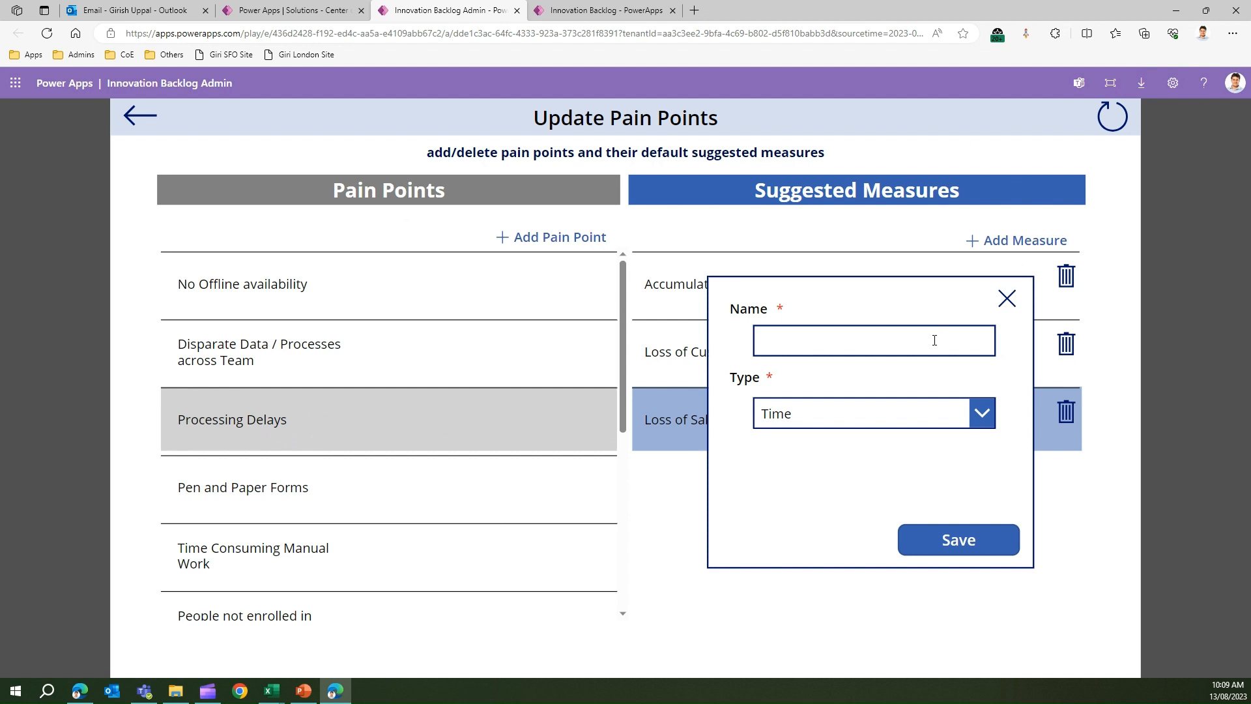
{"action": "left_click", "coordinate": [977, 414]}
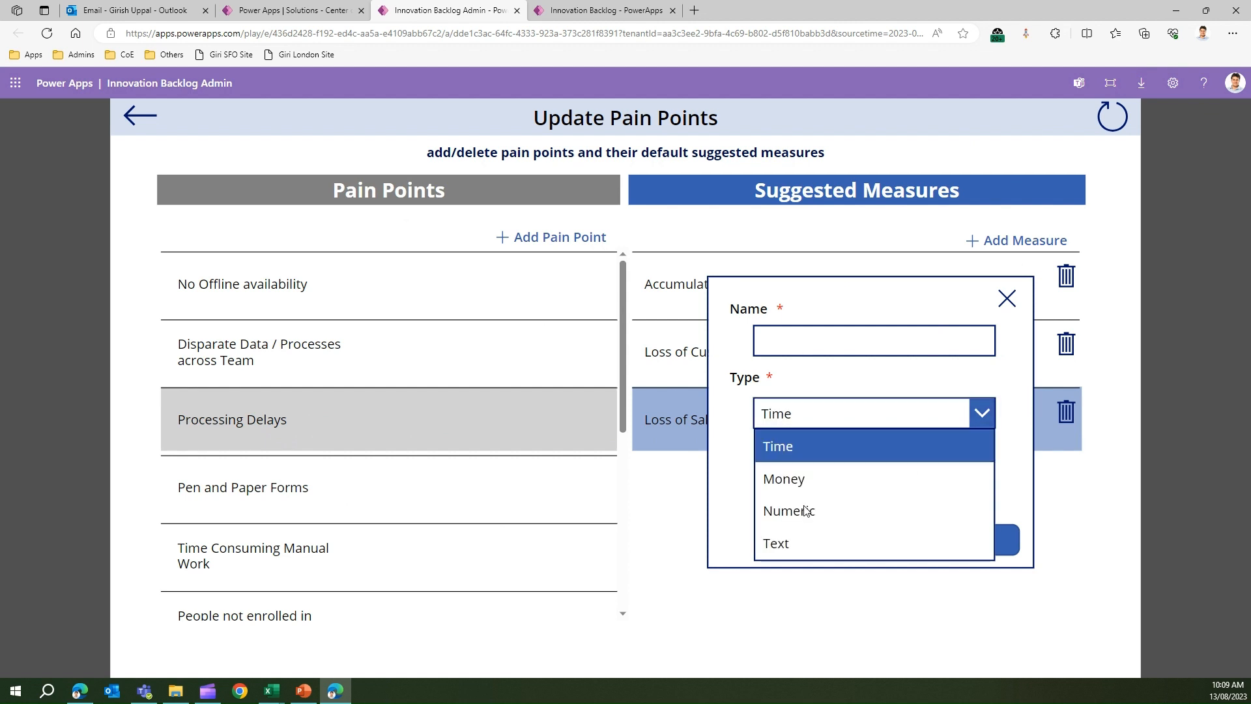
{"action": "left_click", "coordinate": [788, 481]}
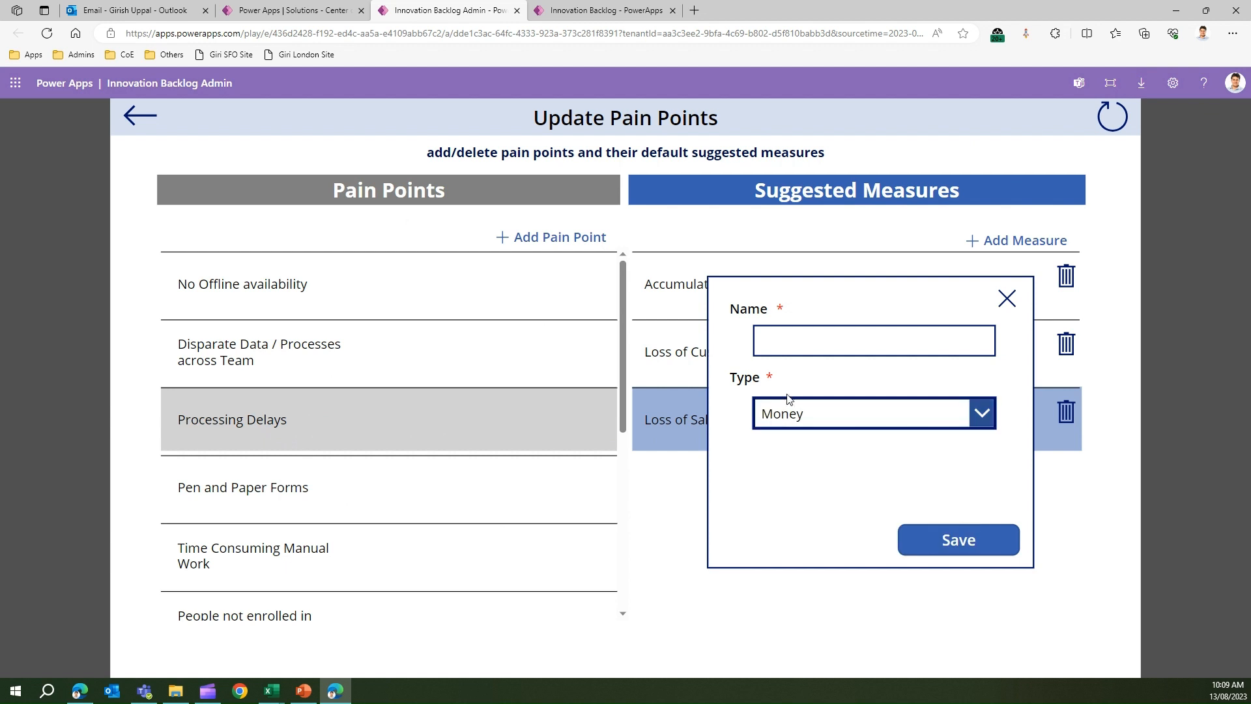
{"action": "left_click", "coordinate": [785, 346]}
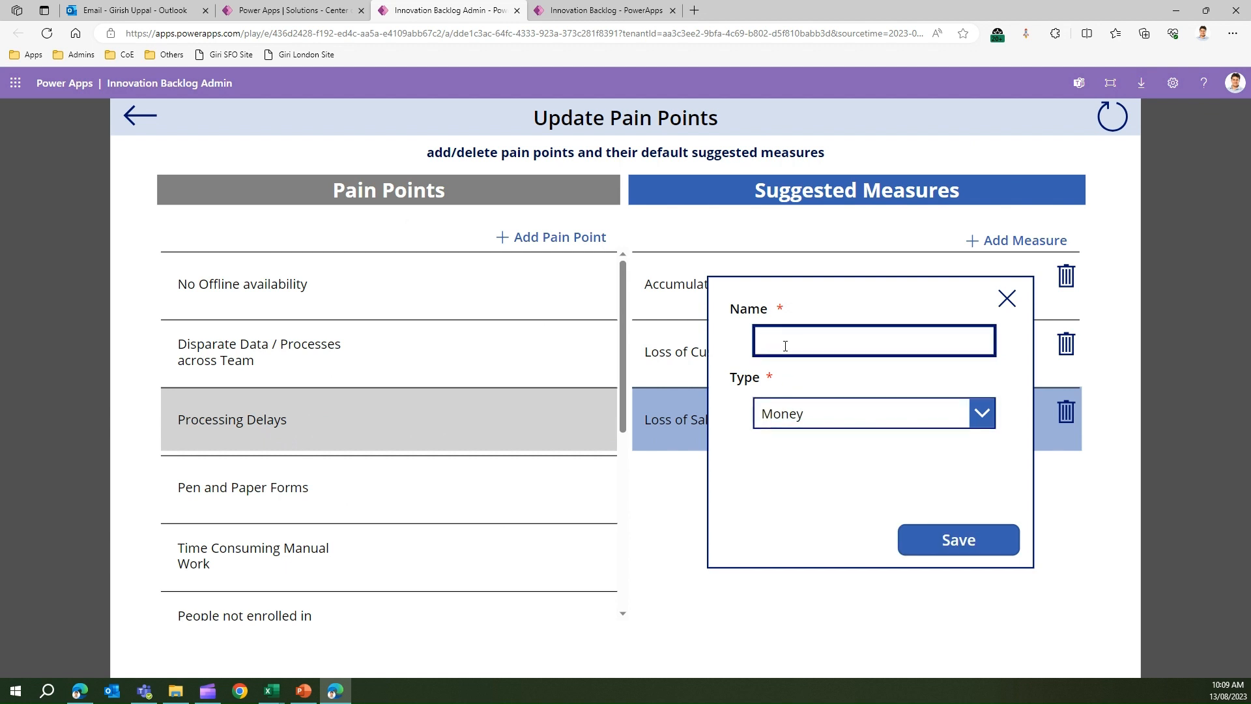
{"action": "type", "text": "Cost effectiveness"}
{"action": "left_click", "coordinate": [815, 422]}
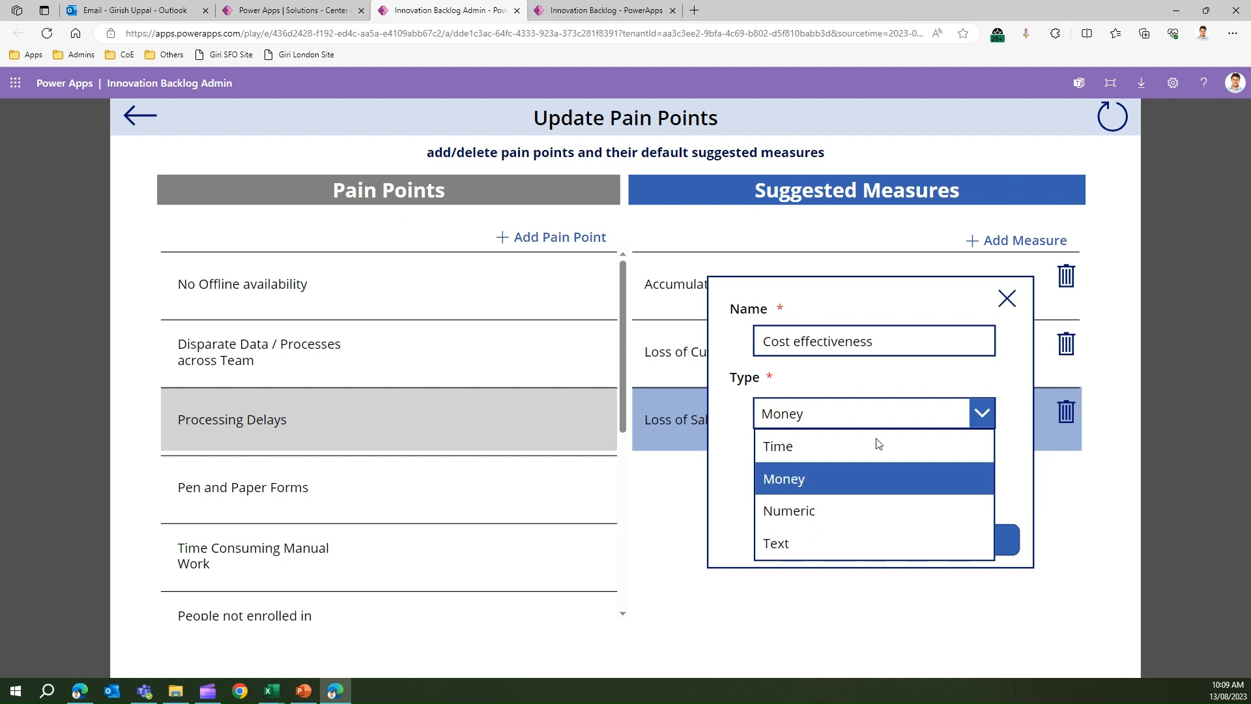
{"action": "left_click", "coordinate": [733, 430]}
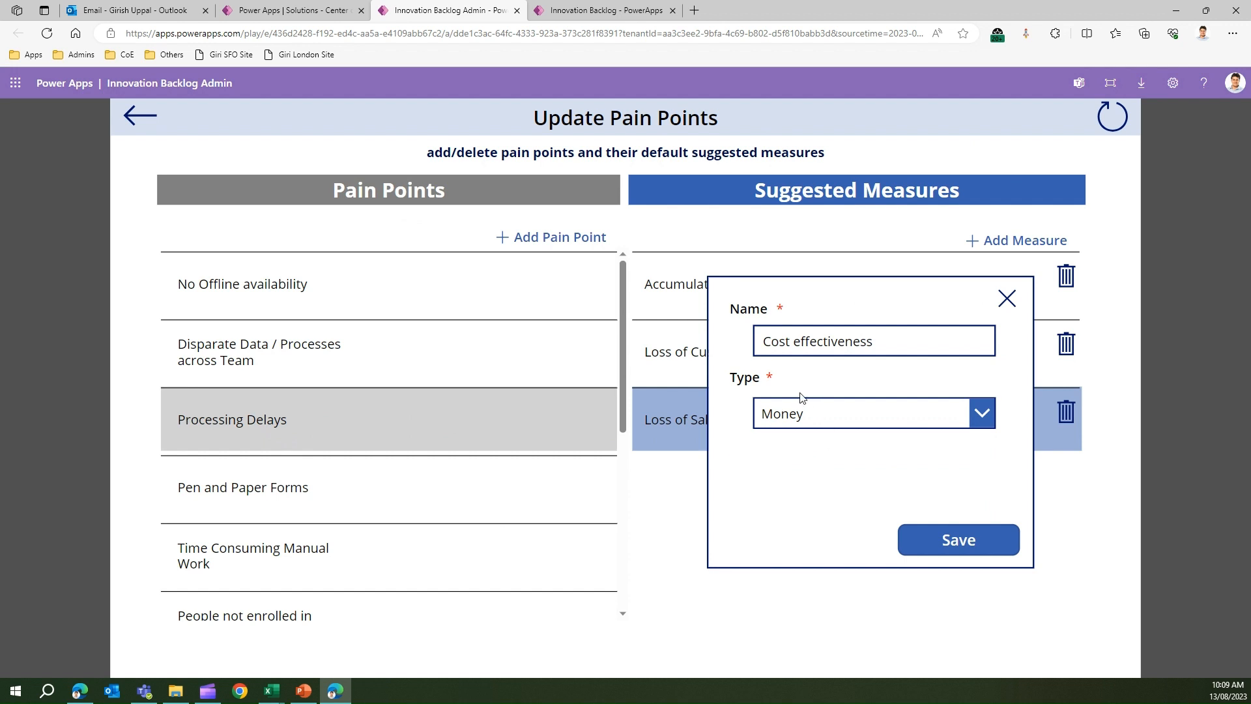
{"action": "left_click", "coordinate": [942, 538]}
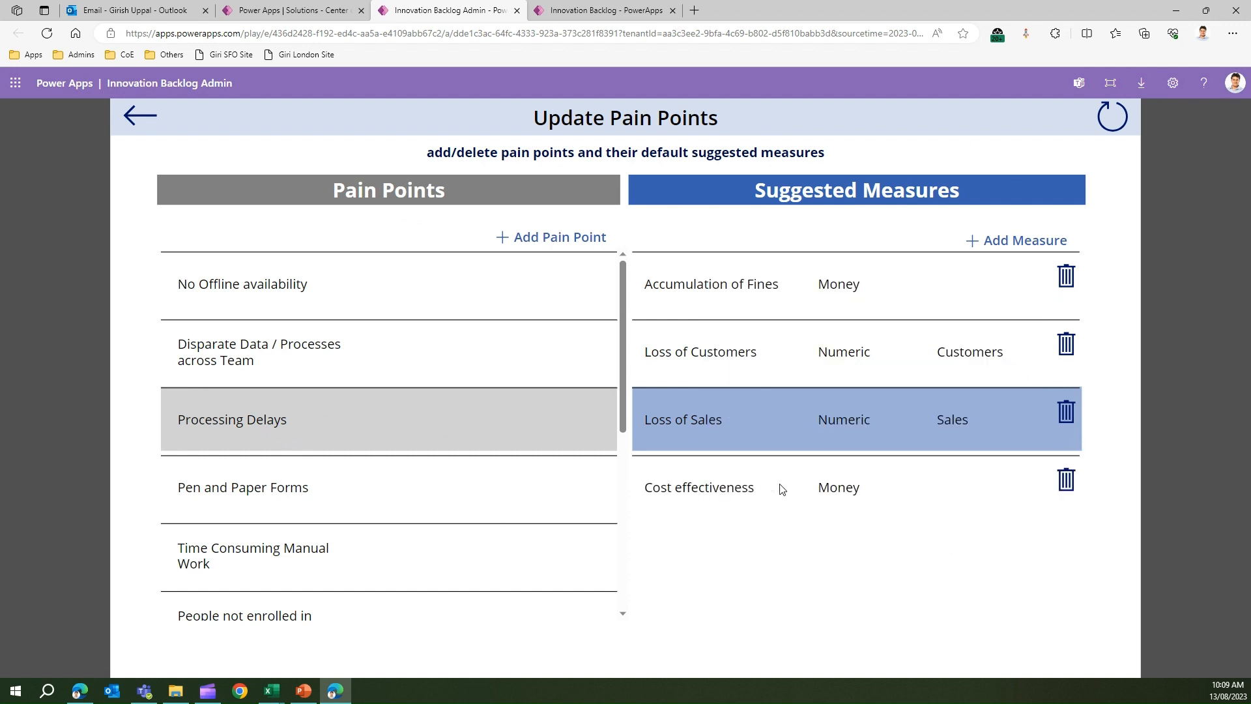
Add a pain point named "Siloed working between departments", save it, and check for it at the end of the pain point list.
{"action": "left_click", "coordinate": [544, 234]}
{"action": "left_click", "coordinate": [353, 375]}
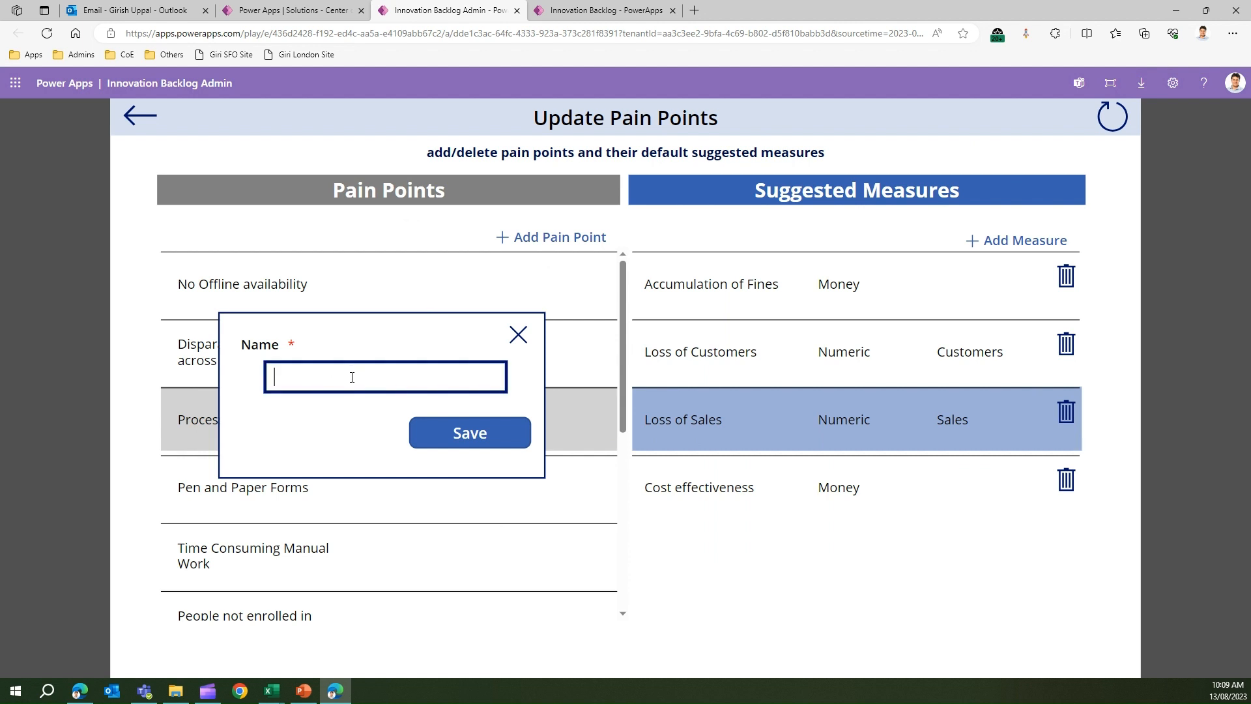
{"action": "type", "text": "Ineffice"}
{"action": "key", "text": "BackSpace"}
{"action": "key", "text": "BackSpace"}
{"action": "type", "text": "cien"}
{"action": "key", "text": "ctrl+a"}
{"action": "type", "text": "Siloed working between departments"}
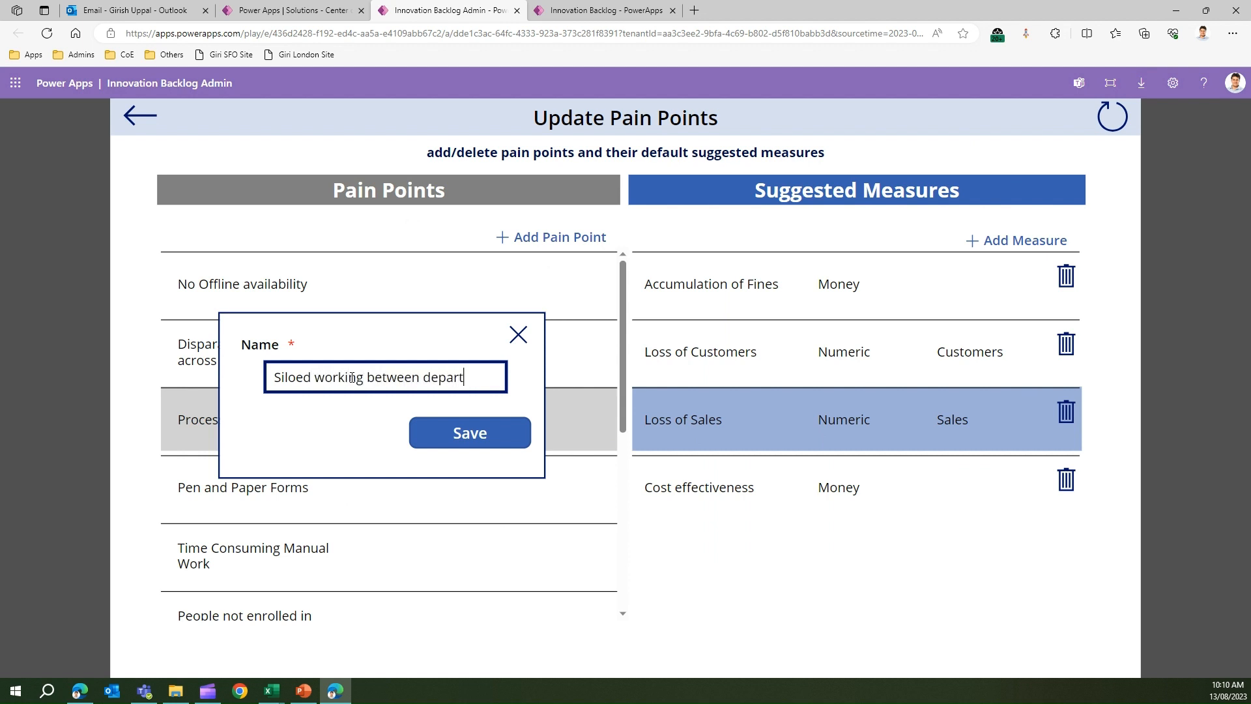
{"action": "left_click", "coordinate": [446, 427]}
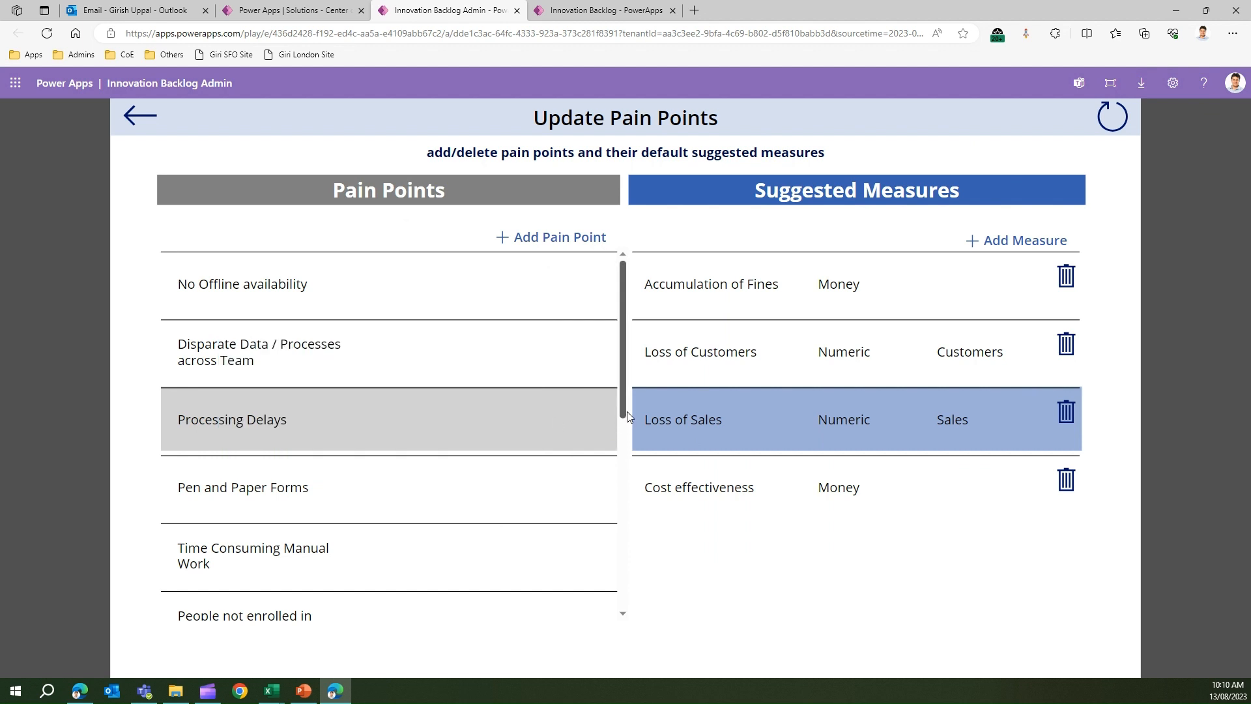
{"action": "left_click_drag", "start_coordinate": [624, 411], "coordinate": [634, 633]}
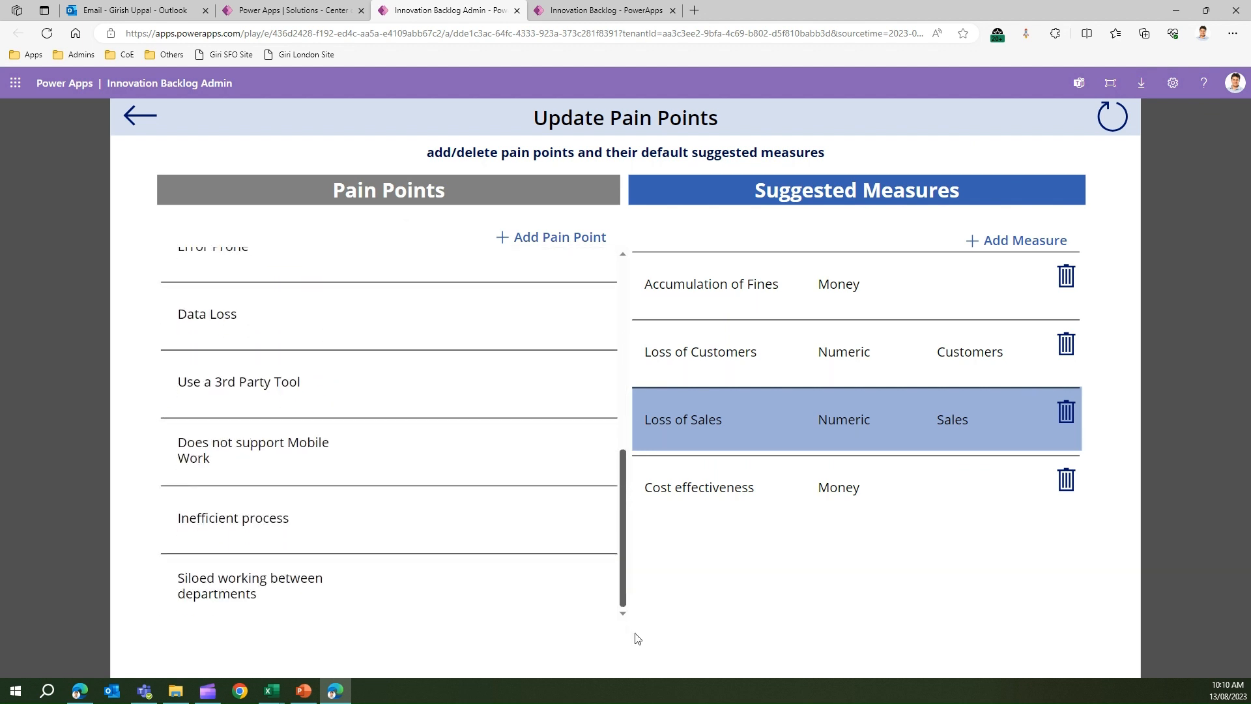
Add a suggested measure named "Delay in approvals" with type Time to the "Siloed working between departments" pain point and save it.
{"action": "left_click", "coordinate": [314, 588]}
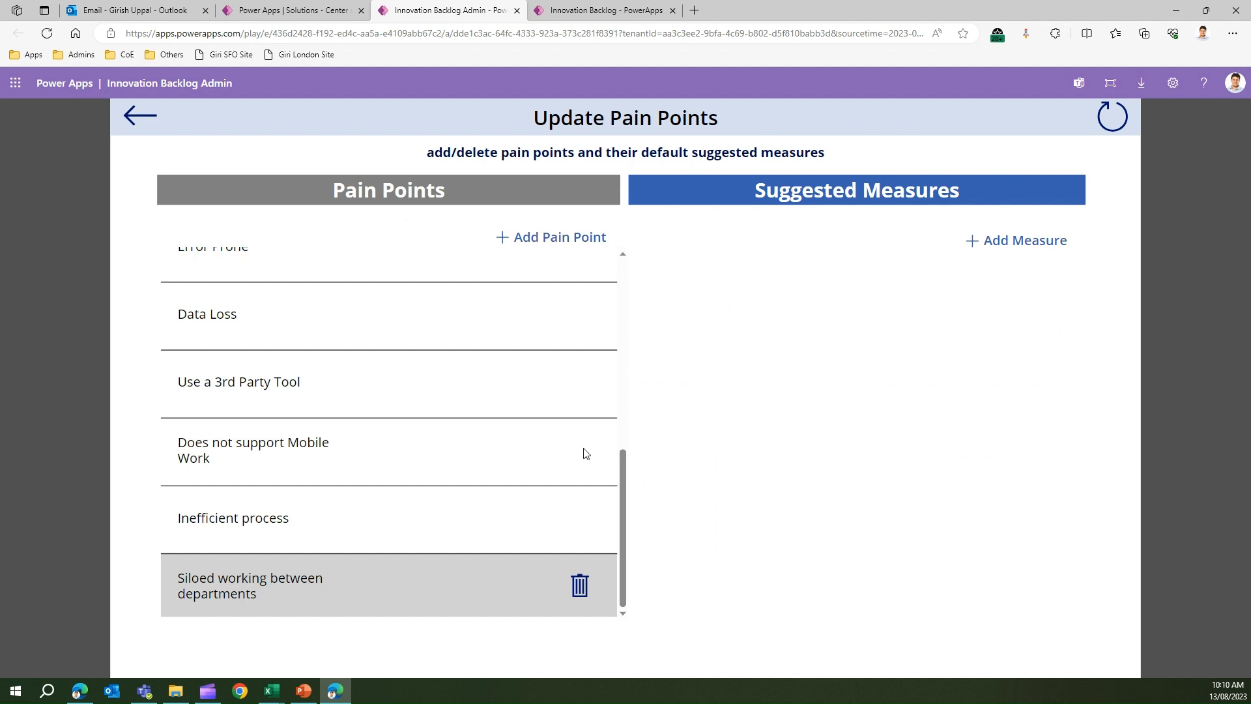
{"action": "left_click", "coordinate": [1025, 241]}
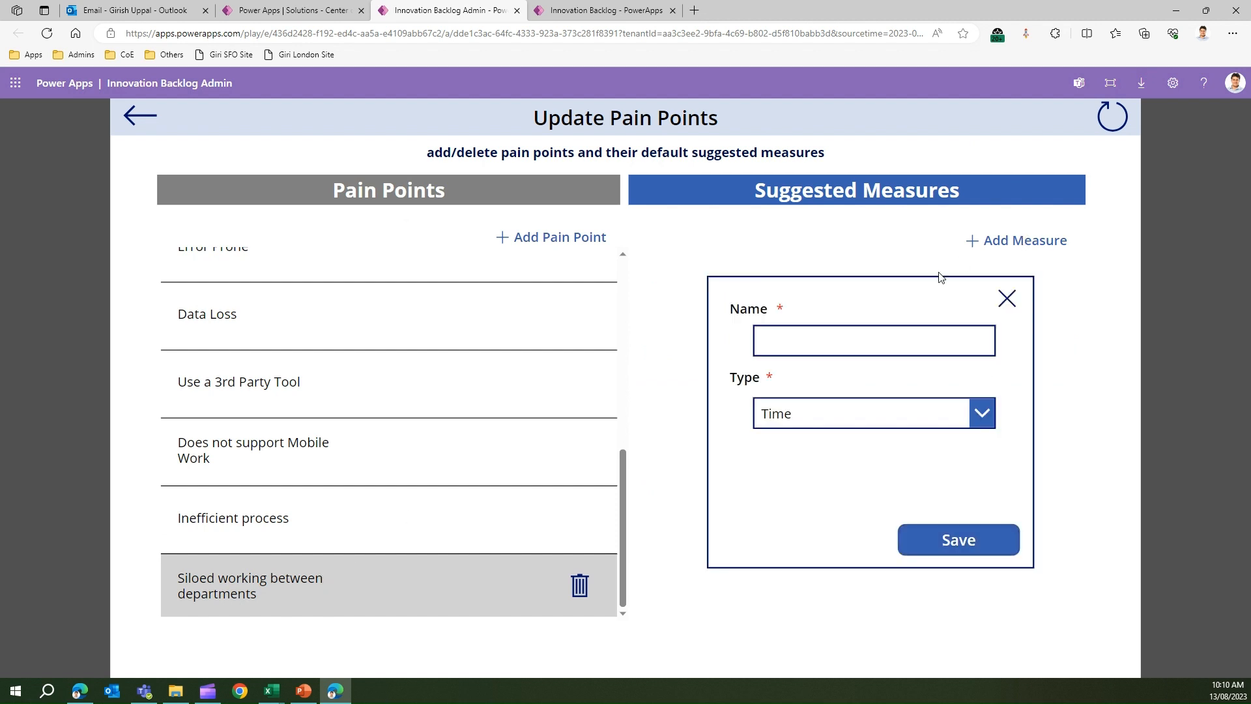
{"action": "left_click", "coordinate": [882, 413]}
{"action": "left_click", "coordinate": [882, 413]}
{"action": "left_click", "coordinate": [820, 345]}
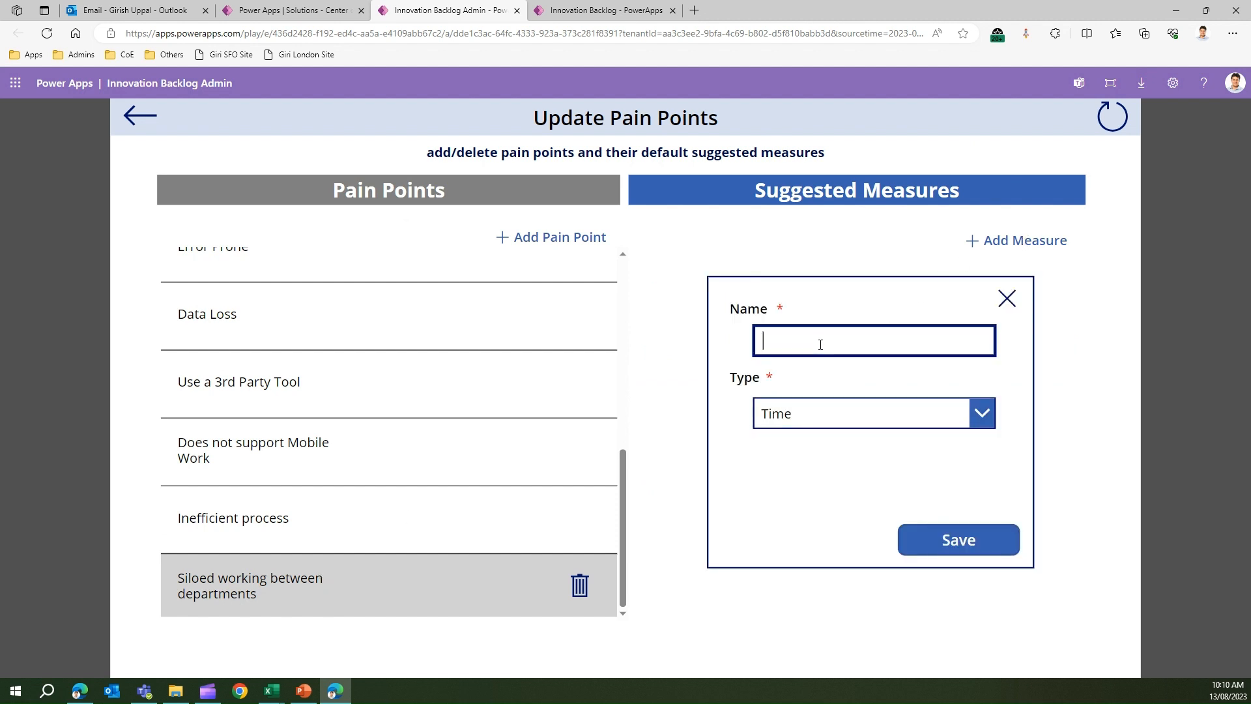
{"action": "type", "text": "Delay in approvals"}
{"action": "left_click", "coordinate": [922, 530]}
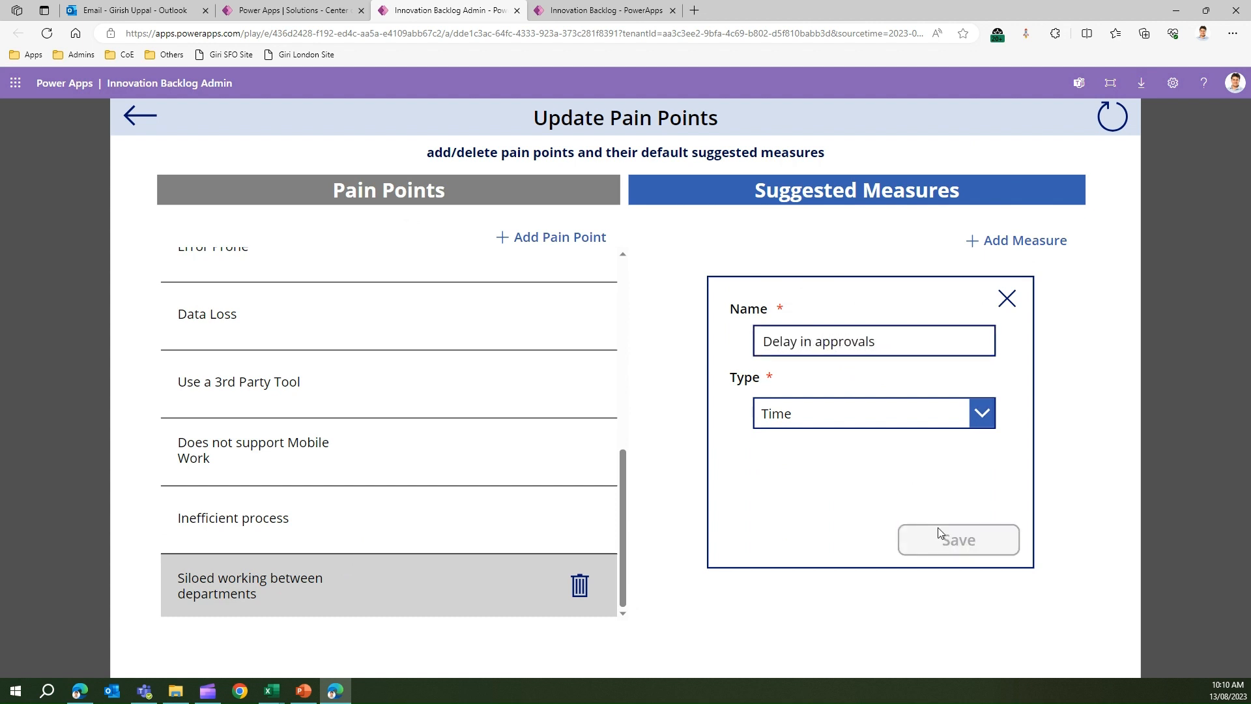
Add a second suggested measure named "Blow out in Admin costs" with type Money to the same pain point and save it.
{"action": "left_click", "coordinate": [1013, 240]}
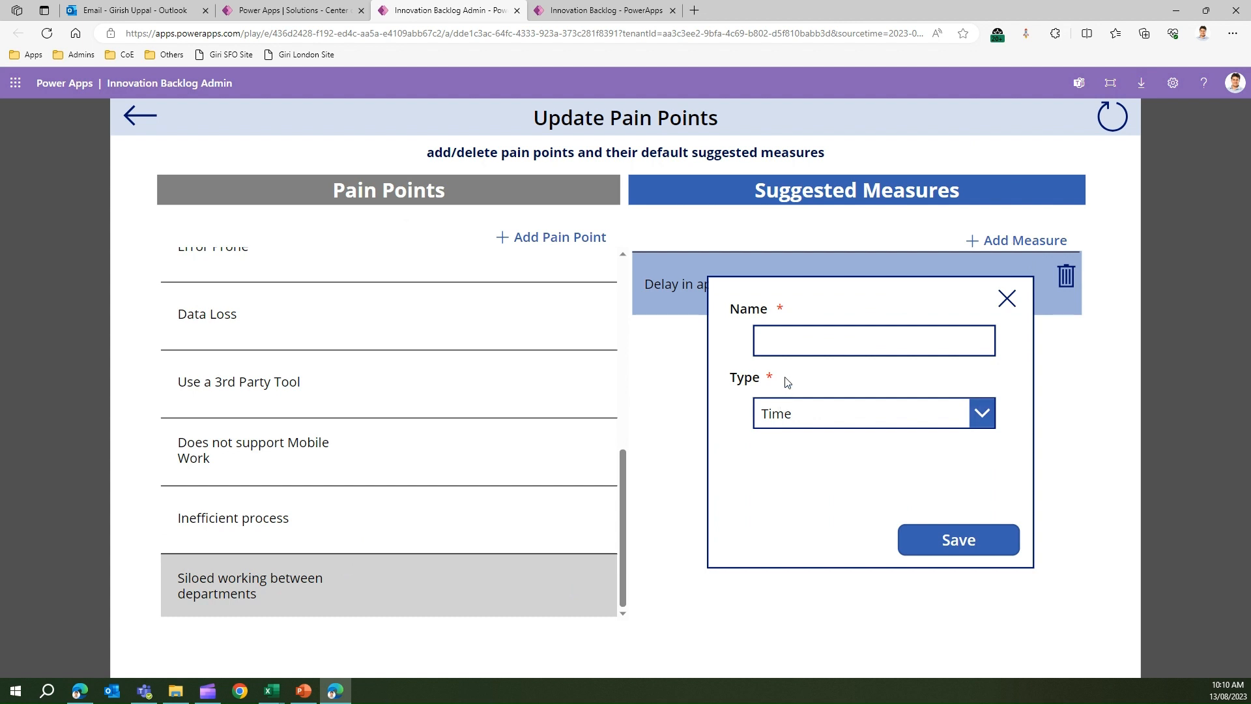
{"action": "left_click", "coordinate": [774, 343]}
{"action": "type", "text": "Blow "}
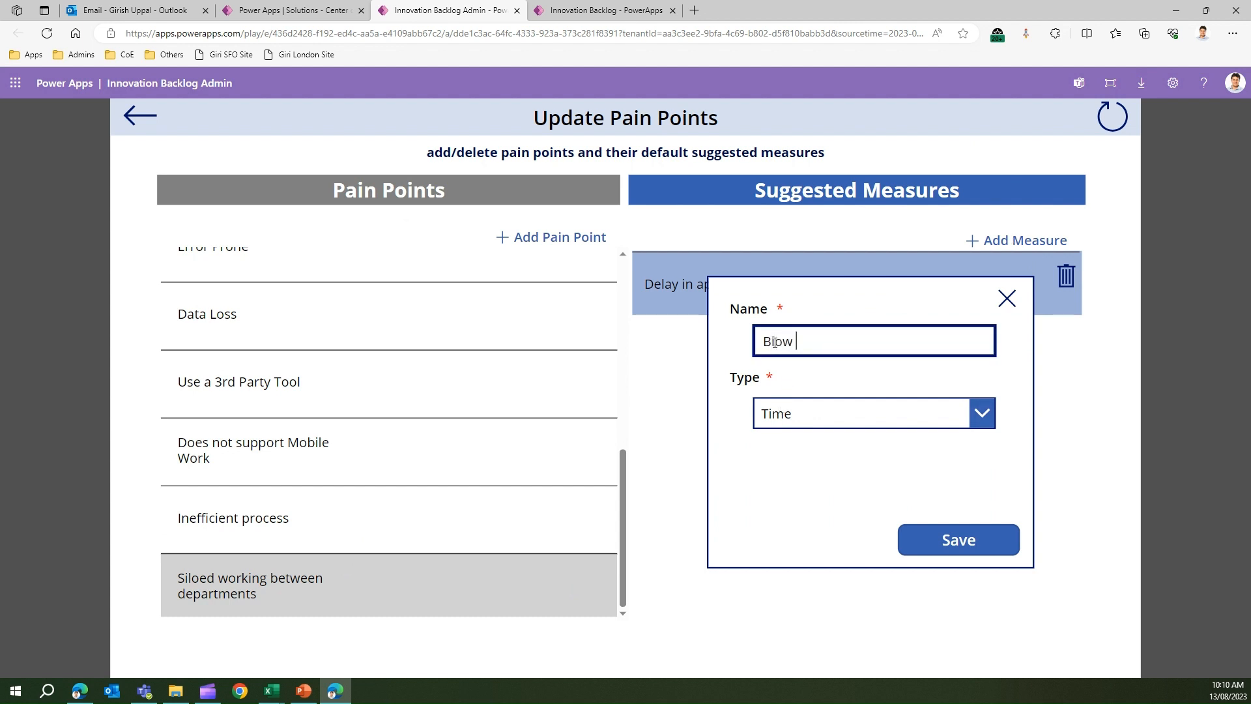
{"action": "type", "text": "out in Amdin"}
{"action": "key", "text": "BackSpace"}
{"action": "type", "text": "dmin costs"}
{"action": "left_click", "coordinate": [796, 412]}
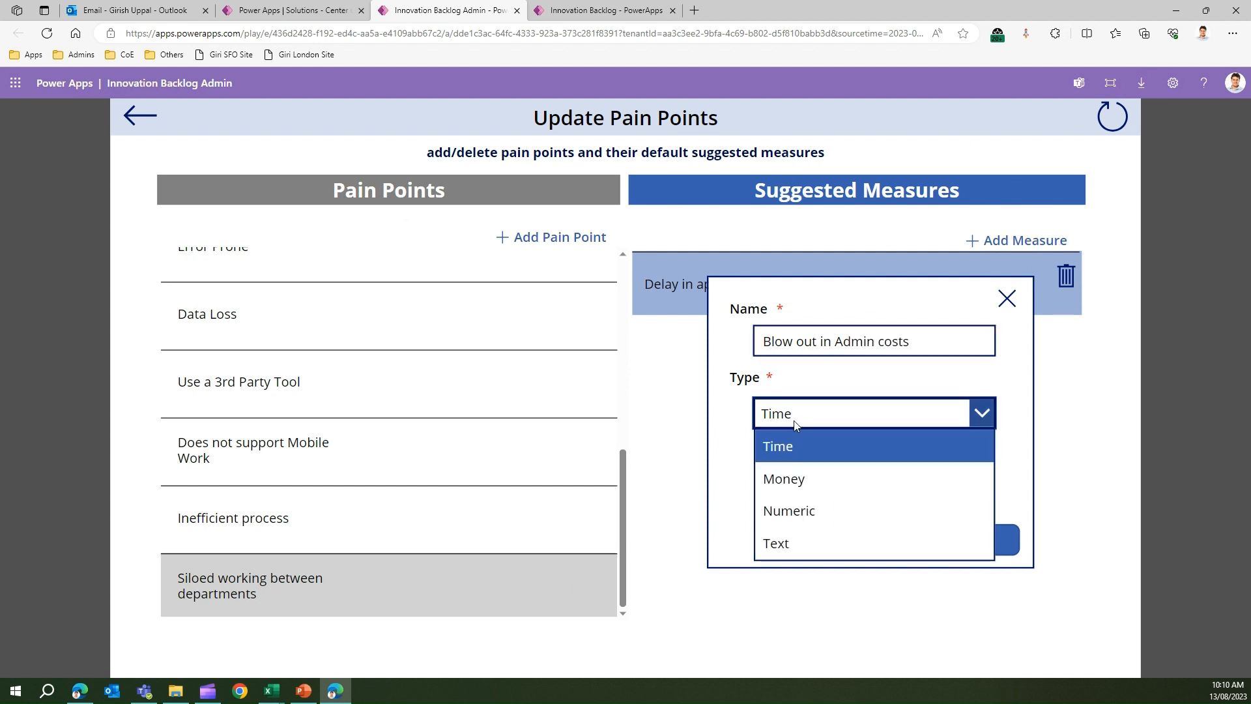
{"action": "left_click", "coordinate": [779, 485]}
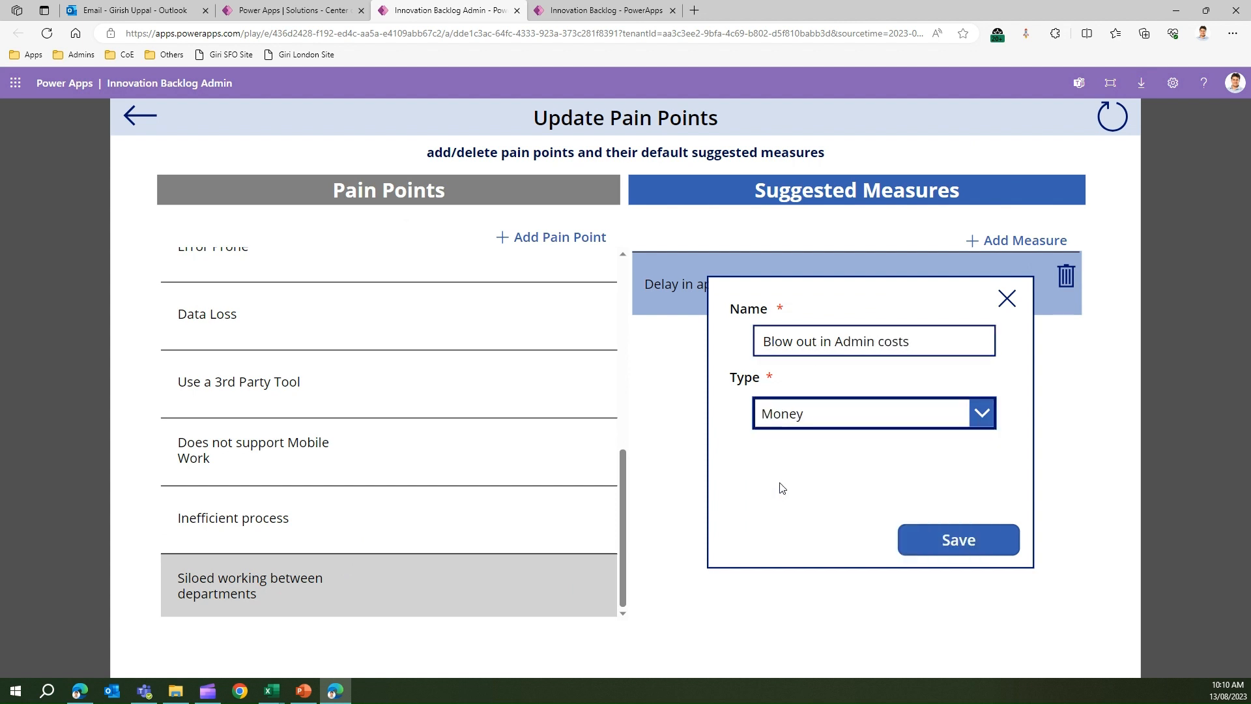
{"action": "left_click", "coordinate": [949, 546]}
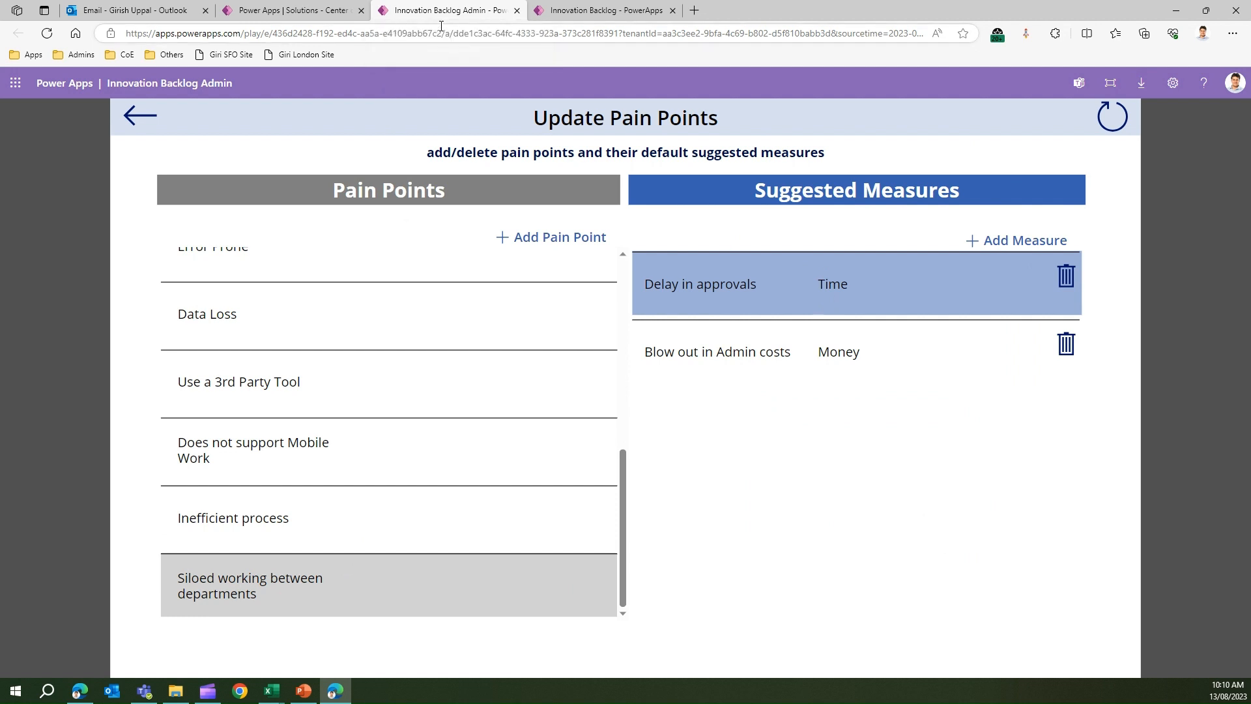
Look at the submitted ideas in the Innovation Backlog app, and return to the home screen of the Innovation Backlog Admin app.
{"action": "left_click", "coordinate": [580, 12]}
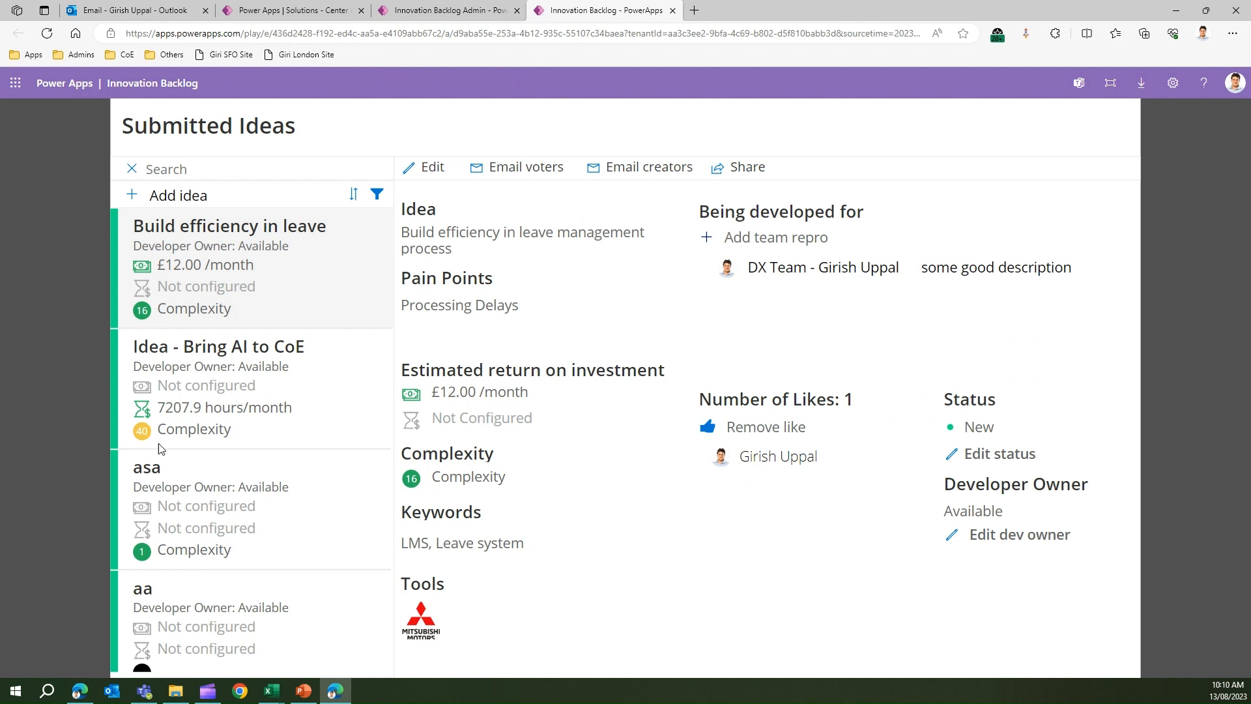
{"action": "left_click", "coordinate": [480, 13]}
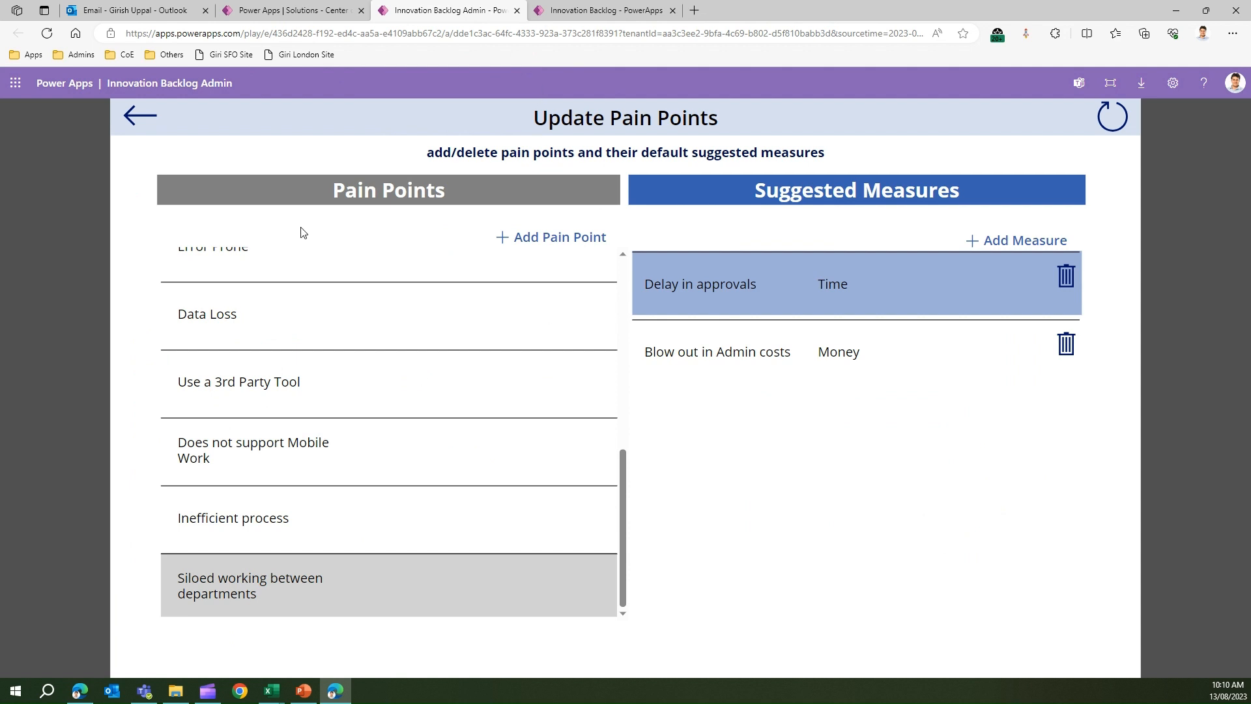
{"action": "left_click", "coordinate": [139, 117]}
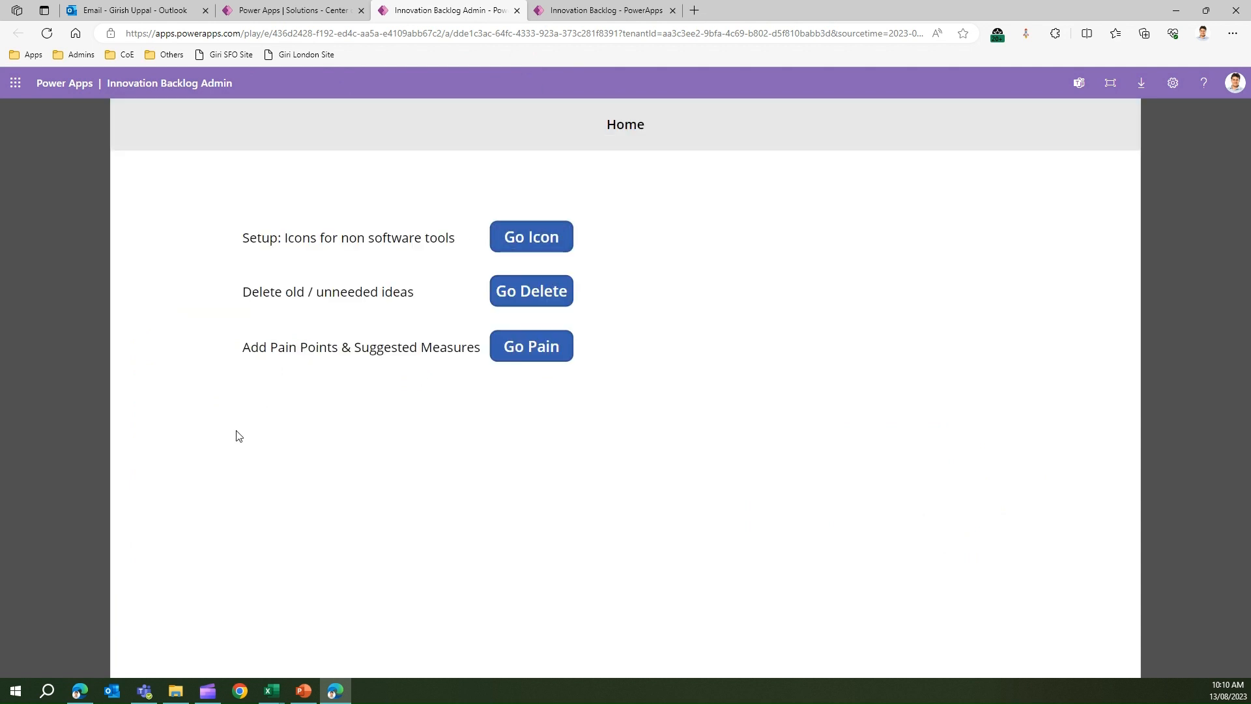